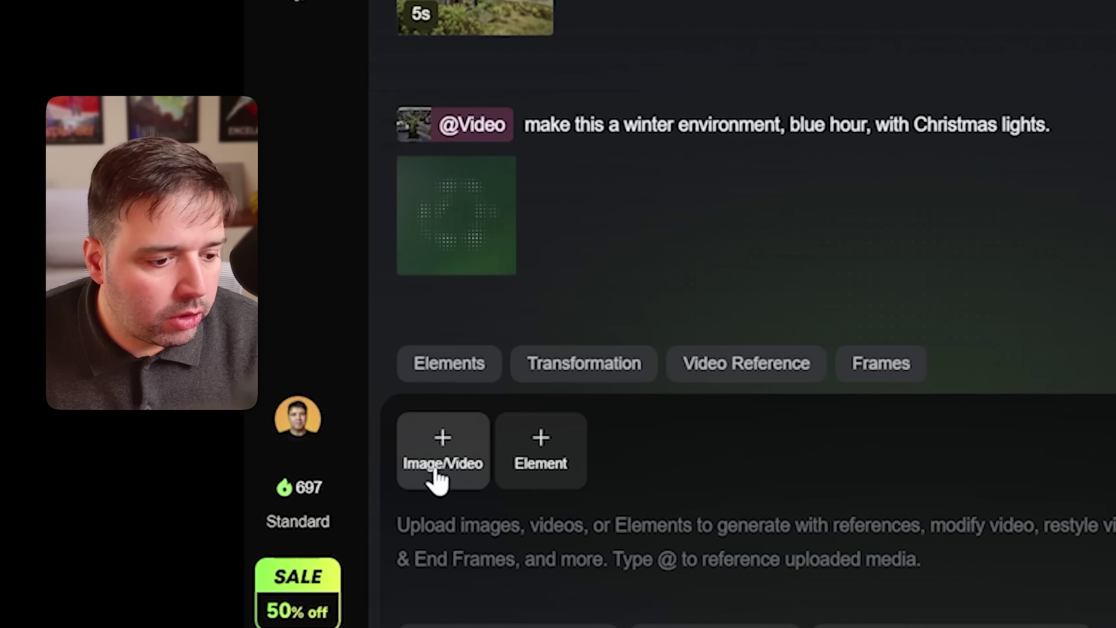
# - From upload history, attach the man-in-snow, birch, pine, plants, rock and cabin images as references
pyautogui.click(473, 586)
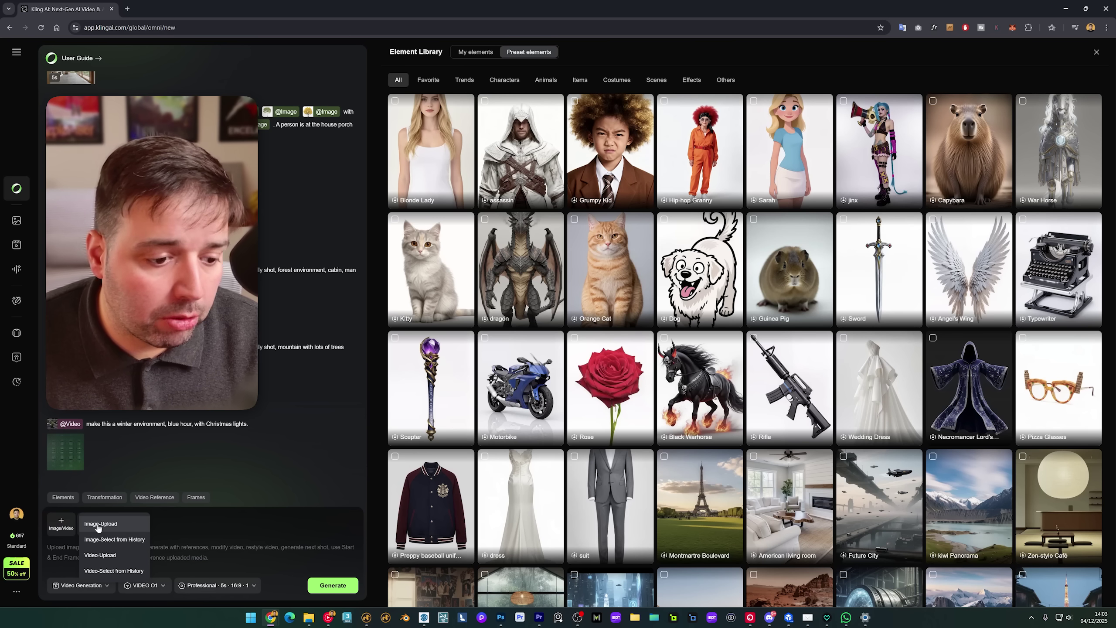
pyautogui.click(102, 537)
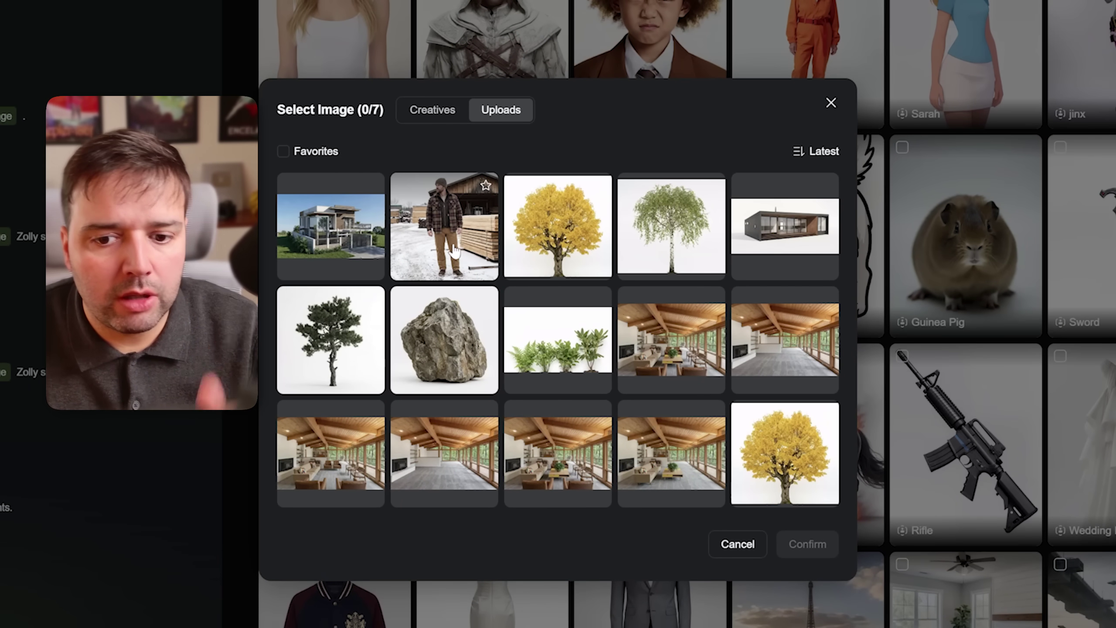
pyautogui.click(457, 259)
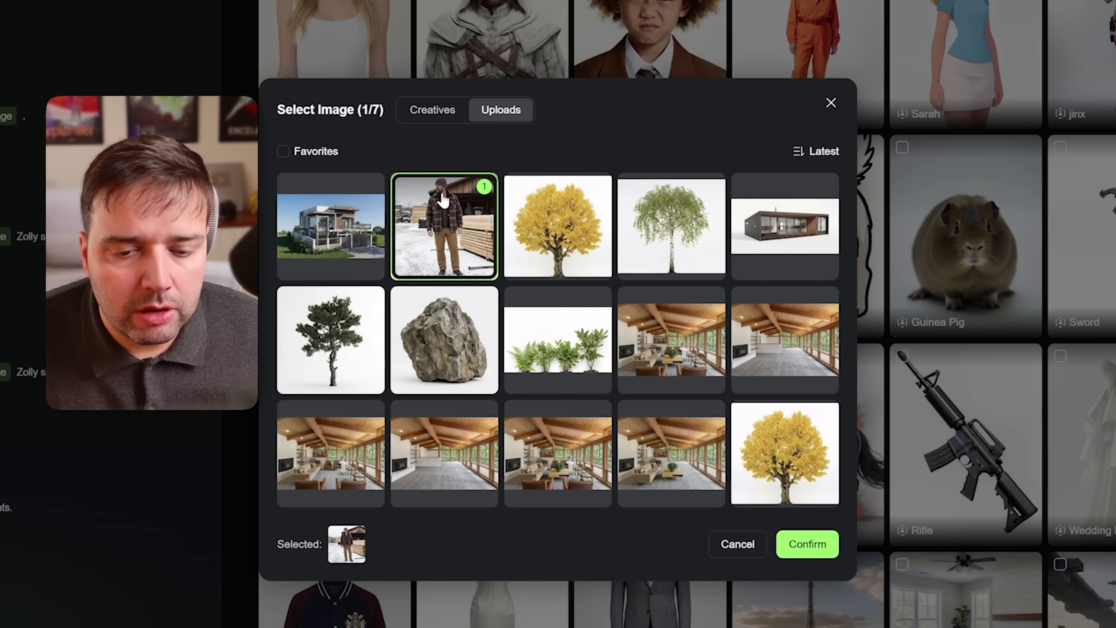
pyautogui.click(669, 223)
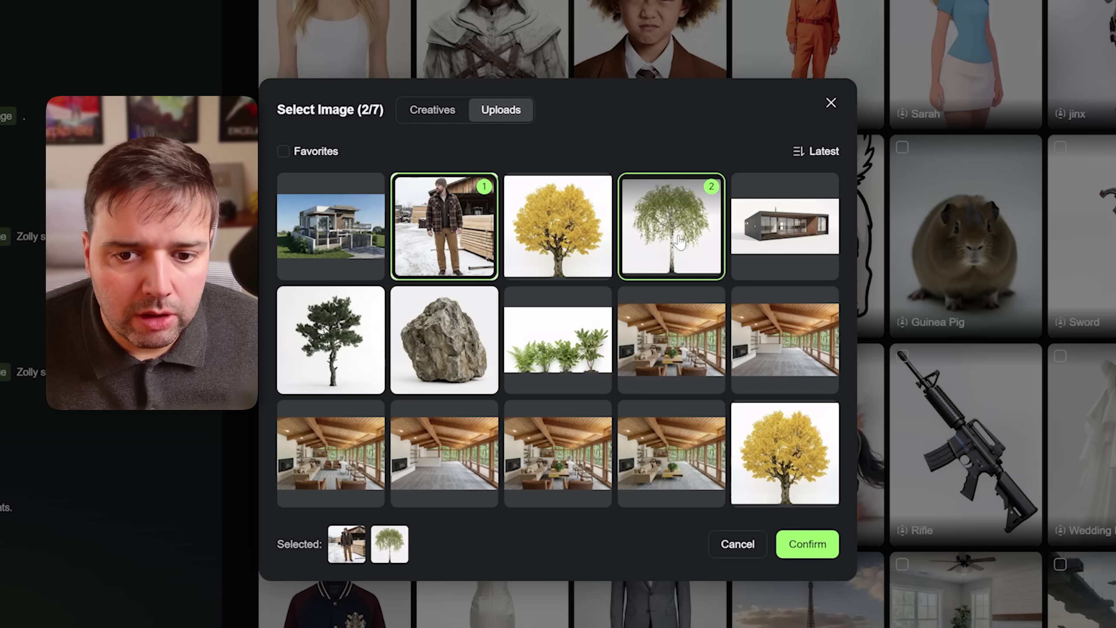
pyautogui.click(340, 348)
pyautogui.click(562, 342)
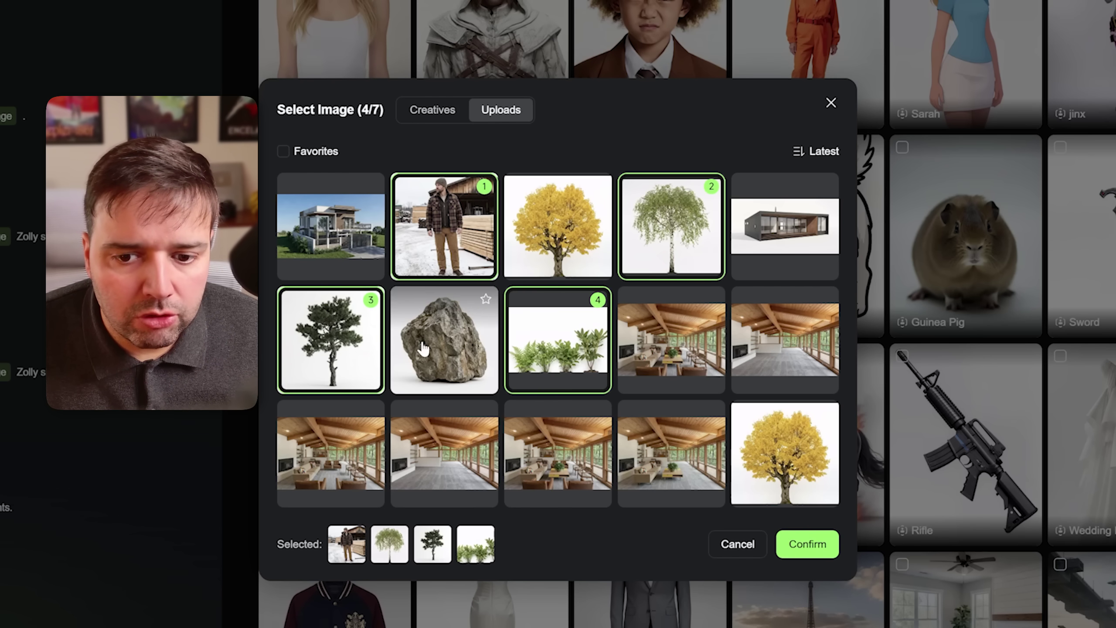
pyautogui.click(424, 348)
pyautogui.click(785, 225)
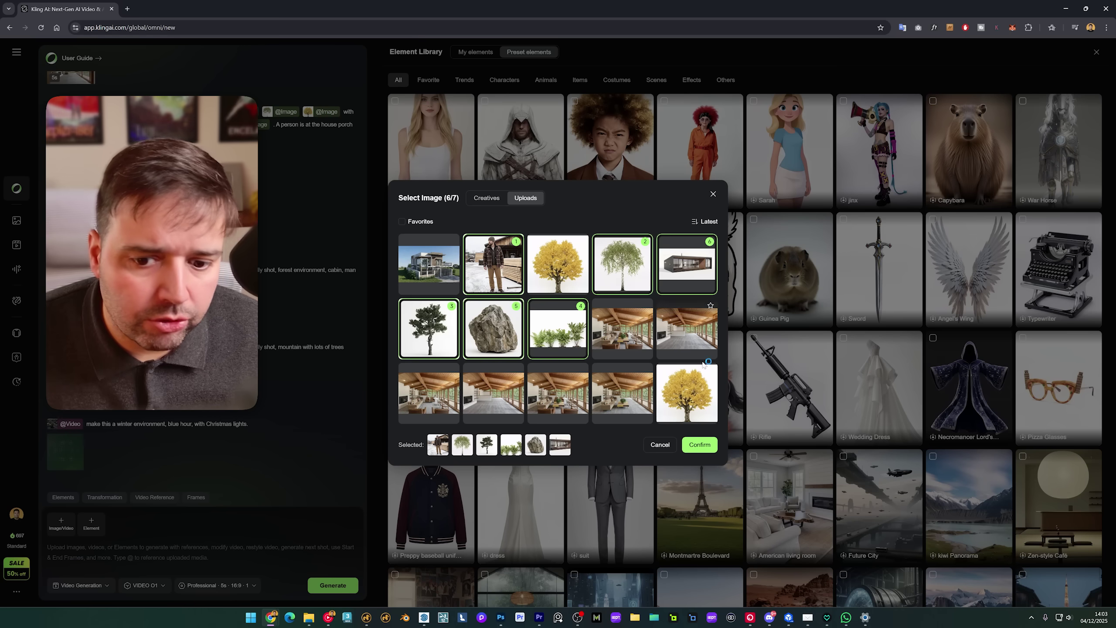
pyautogui.click(699, 444)
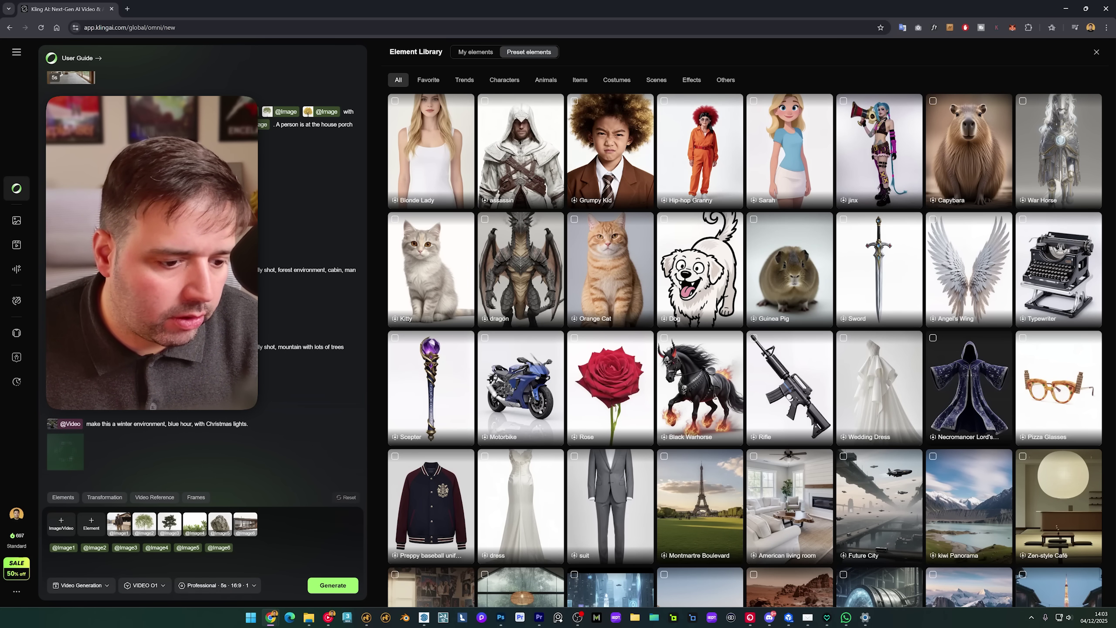
pyautogui.press('BackSpace')
pyautogui.press('BackSpace')
pyautogui.press('BackSpace')
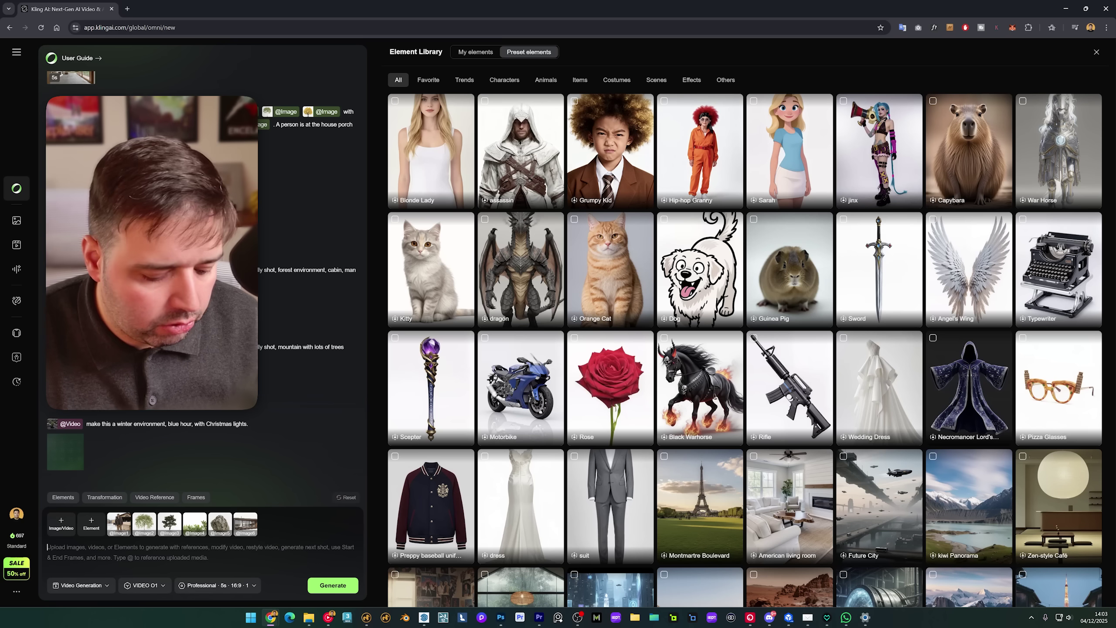
pyautogui.write('@')
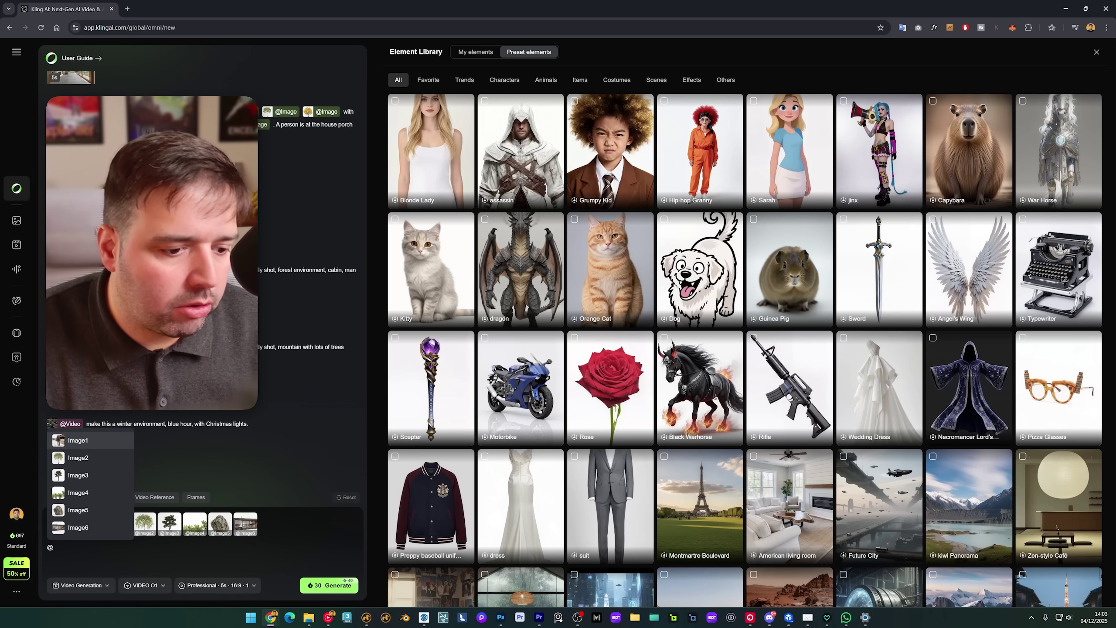
pyautogui.press('Return')
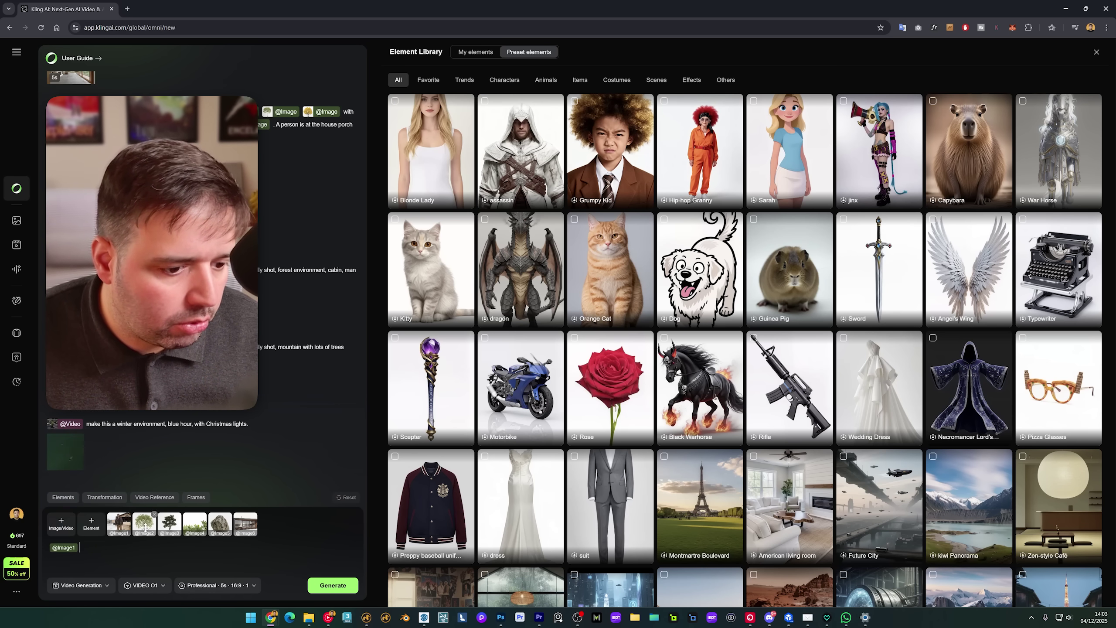
pyautogui.hotkey('shift', '2')
pyautogui.press('Return')
pyautogui.hotkey('shift', '2')
pyautogui.press('Return')
pyautogui.hotkey('shift', '2')
pyautogui.press('Return')
pyautogui.hotkey('shift', '2')
pyautogui.press('Return')
pyautogui.hotkey('shift', '2')
pyautogui.press('Return')
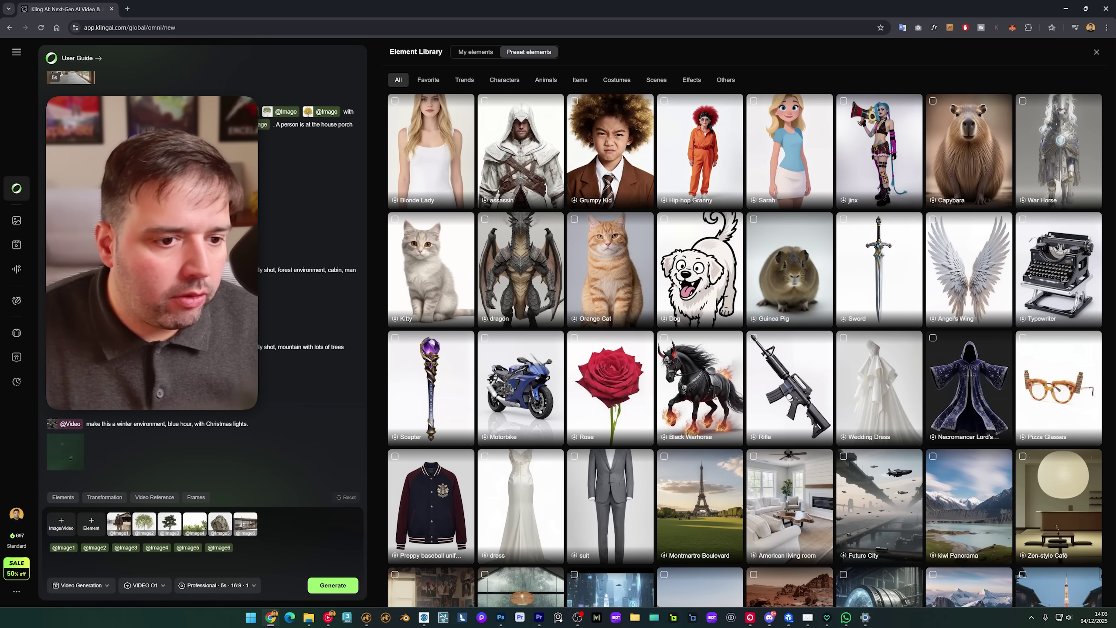
pyautogui.write('Zolly')
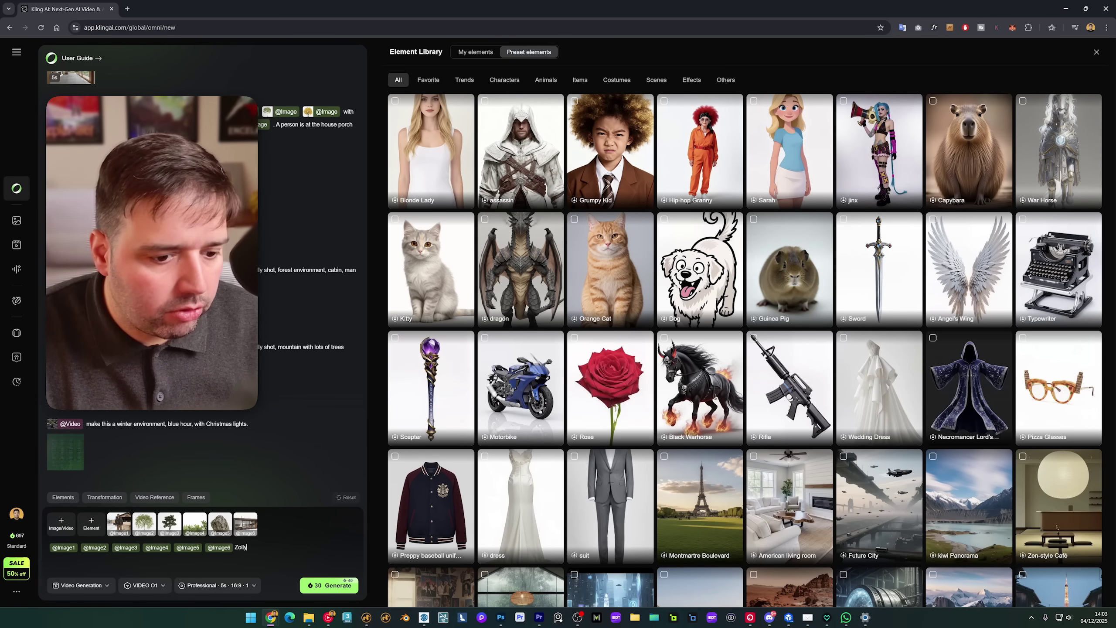
pyautogui.write(' shot, fd')
pyautogui.write('re')
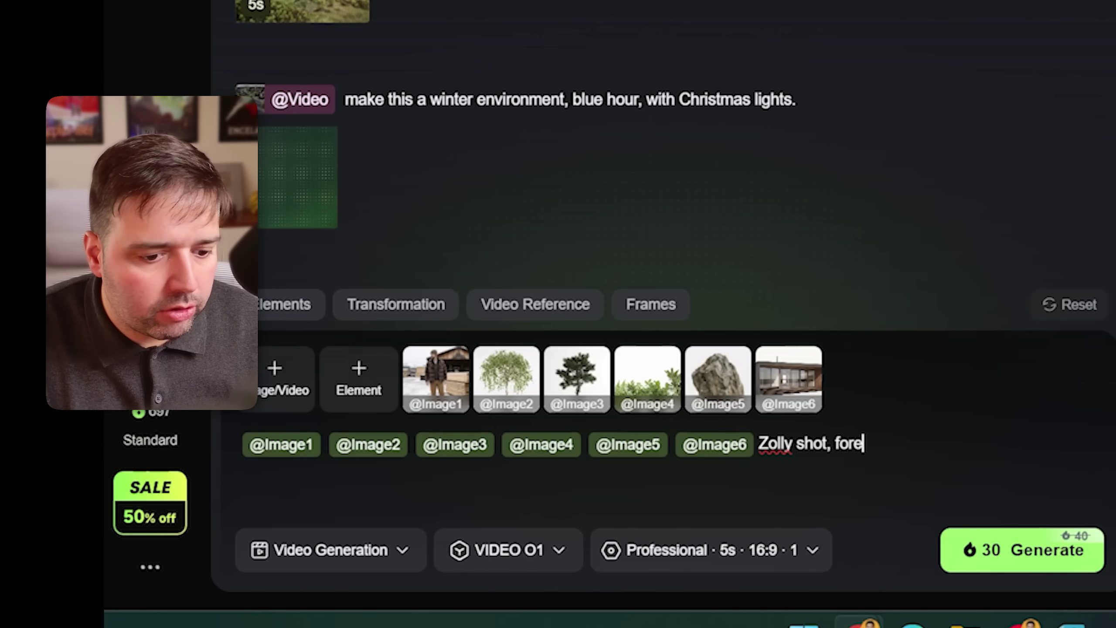
pyautogui.write('st environment, cabin, ')
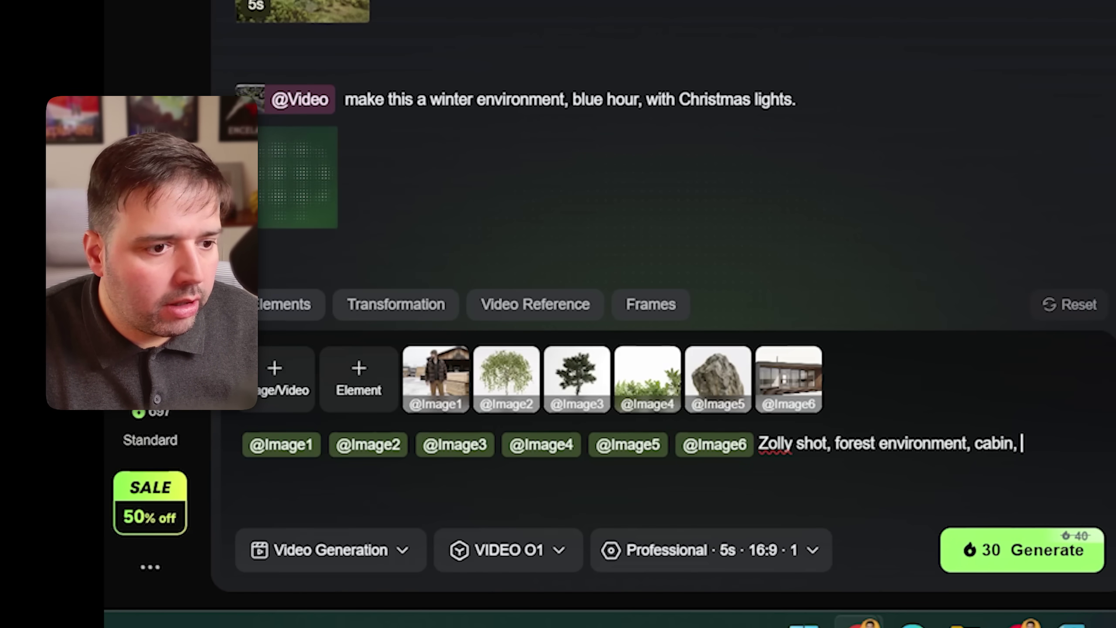
pyautogui.write('man walking out of the house.')
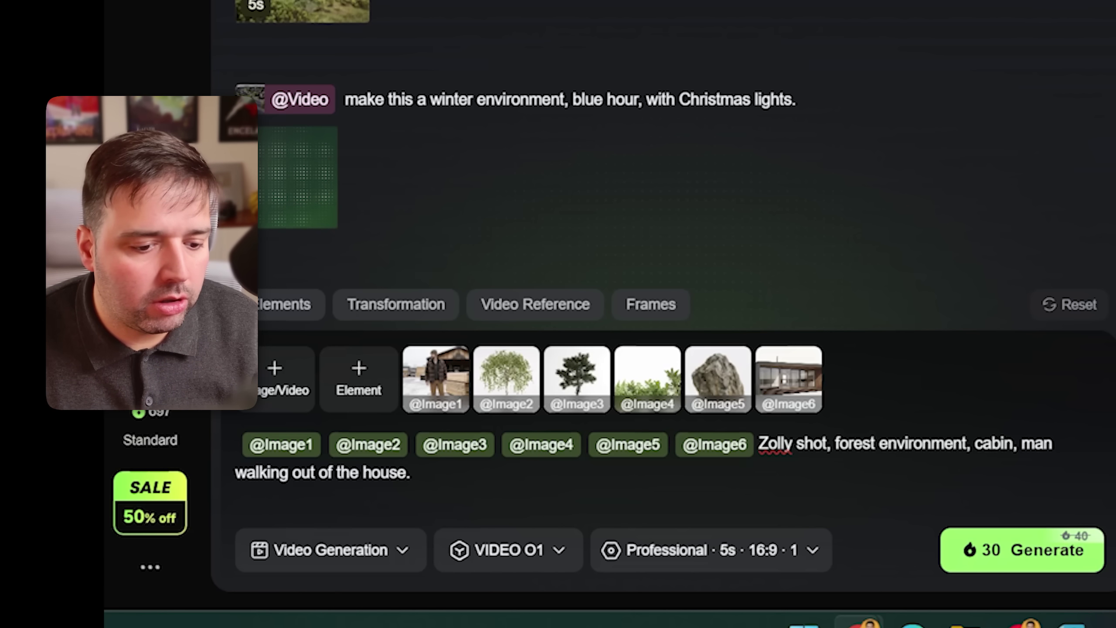
# - Check the mode, duration, ratio, generation type and model, then generate the cabin clip
pyautogui.click(677, 537)
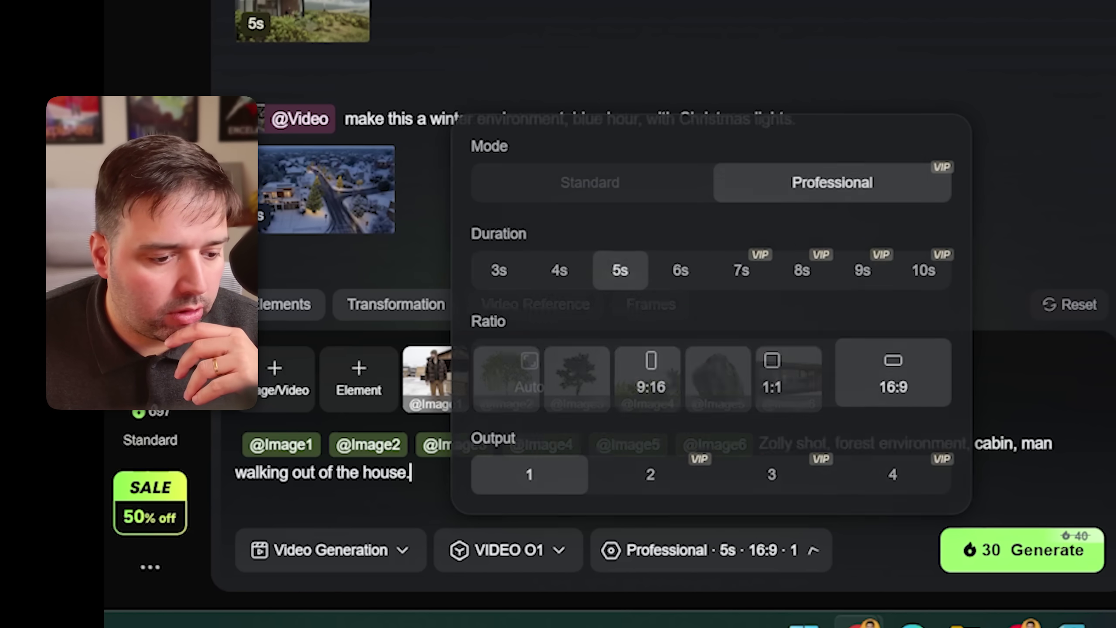
pyautogui.click(392, 531)
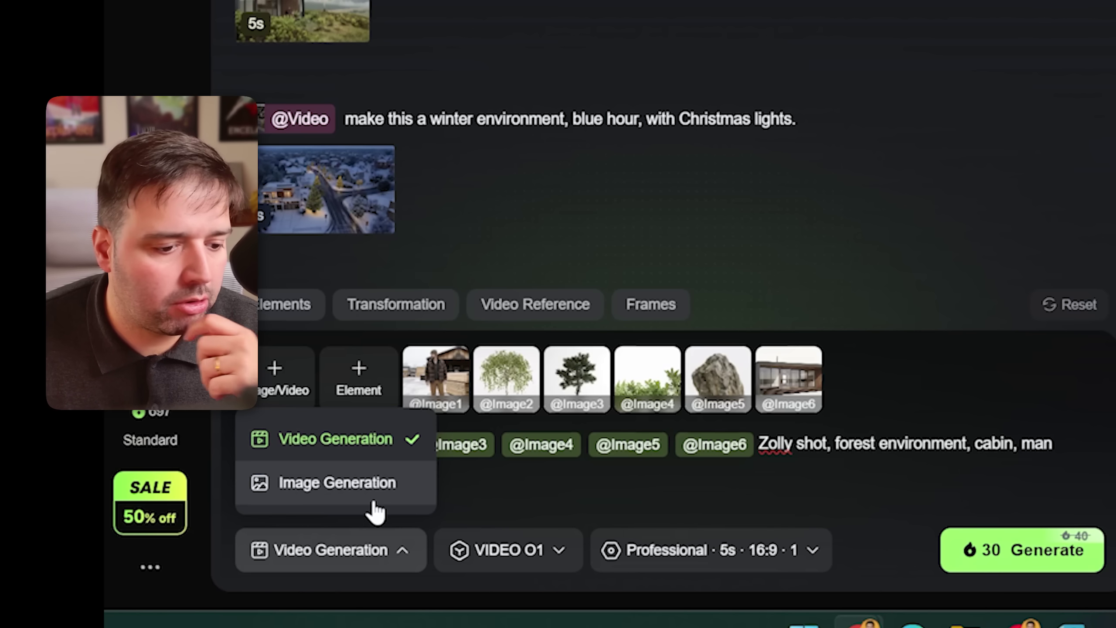
pyautogui.click(507, 555)
pyautogui.click(1023, 550)
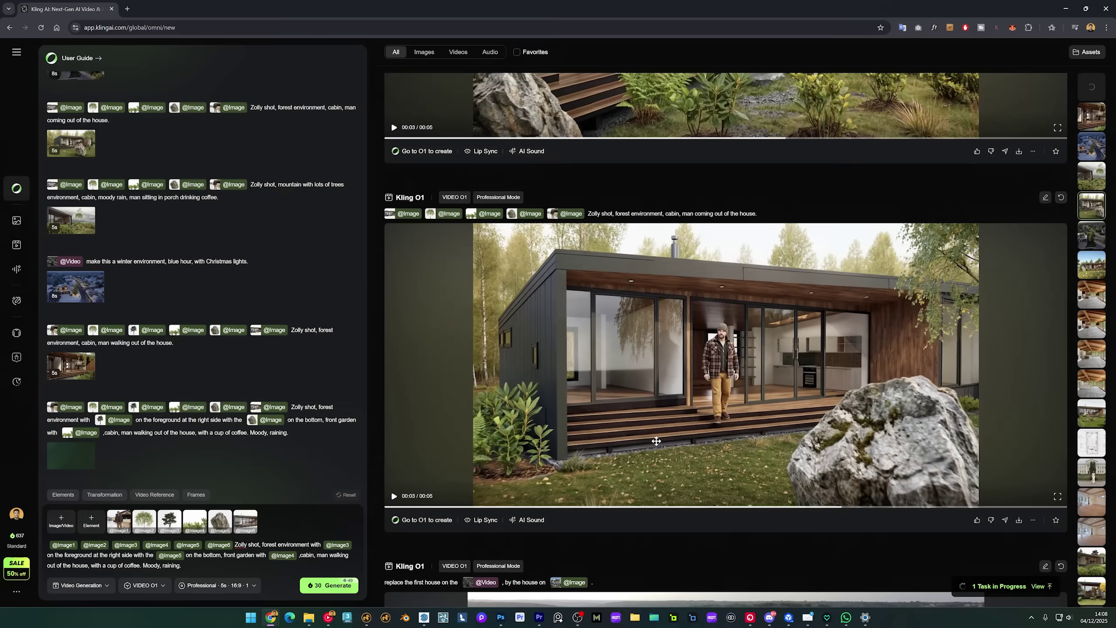
# - Open the generated Zolly-shot cabin clip for a closer look
pyautogui.click(429, 501)
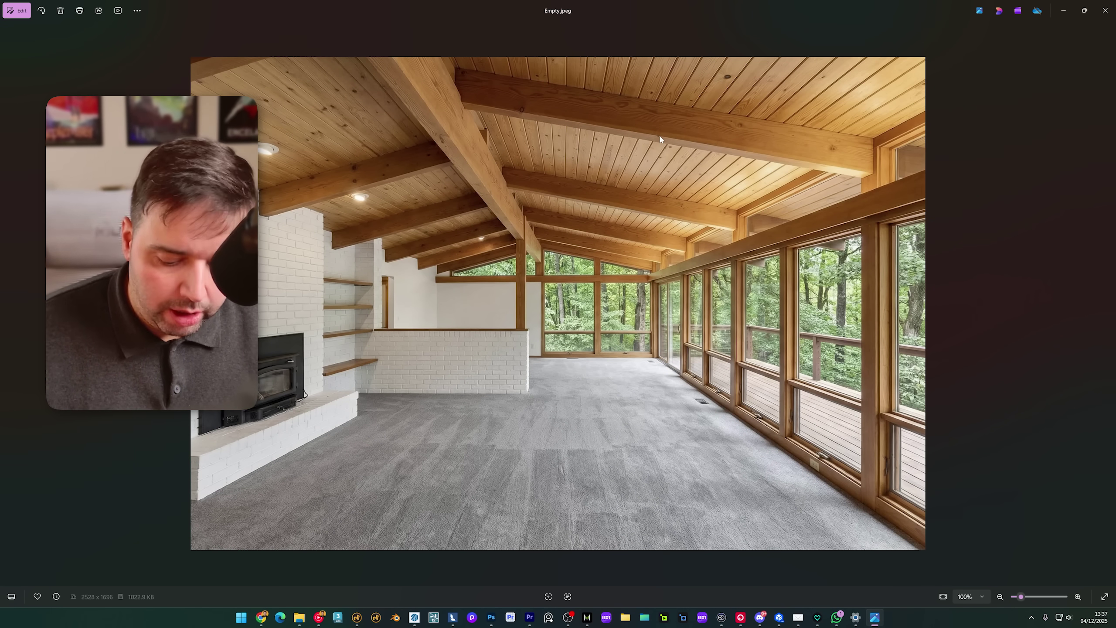
# - Switch to the furnished Final.jpeg, then close the photo viewer
pyautogui.press('Right')
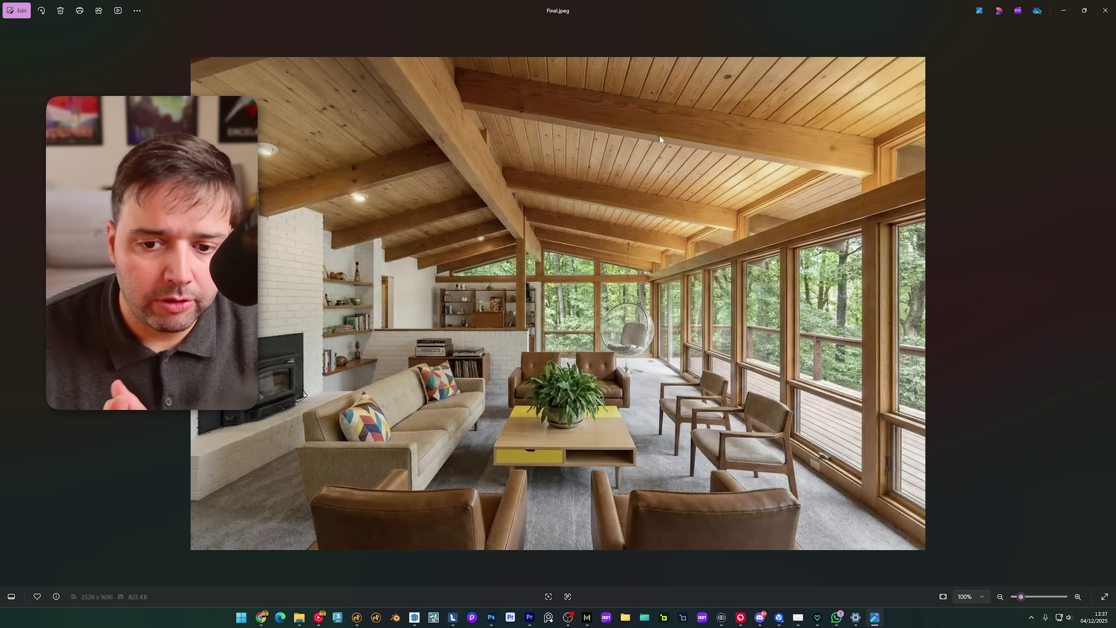
pyautogui.hotkey('alt', 'F4')
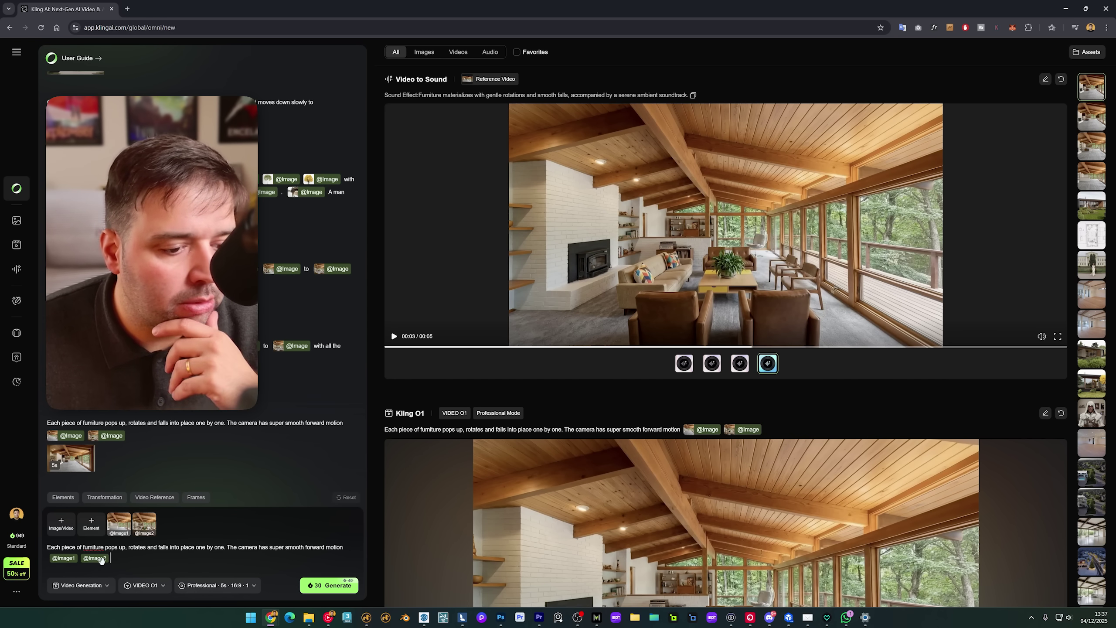
# - Open the furniture room video in the Video to Audio sound effects generator
pyautogui.write('@')
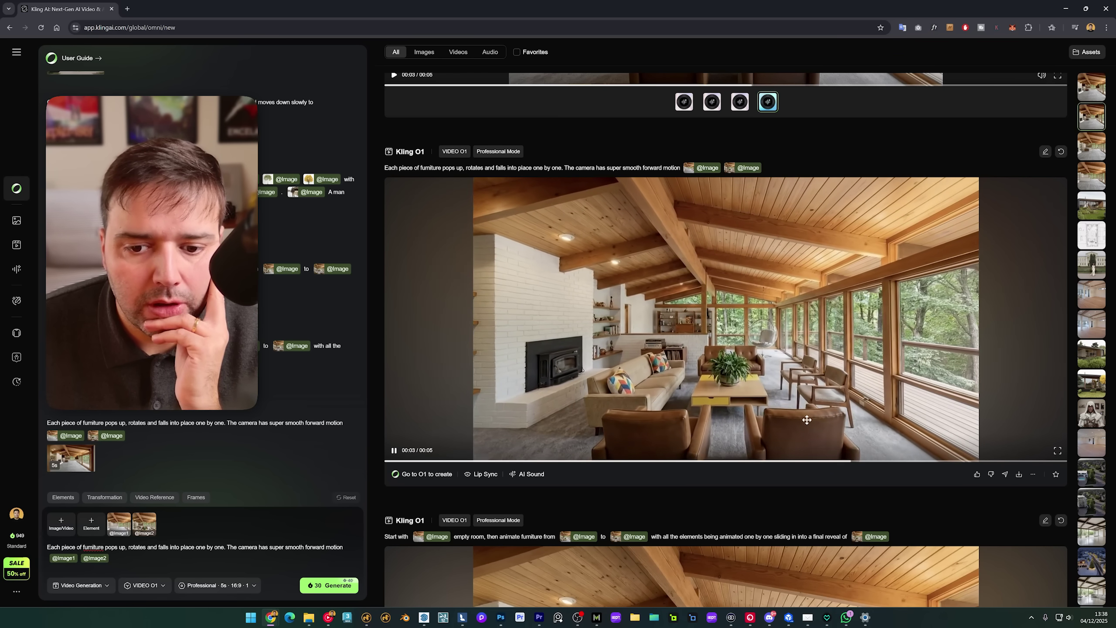
pyautogui.scroll(5, 806, 420)
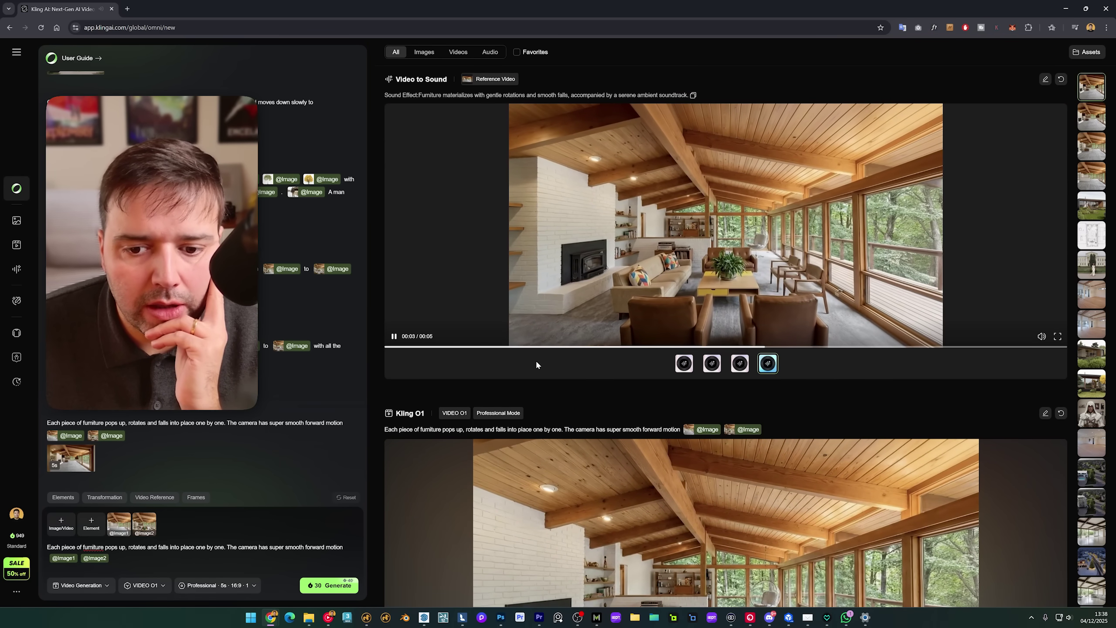
pyautogui.hotkey('alt', 'Left')
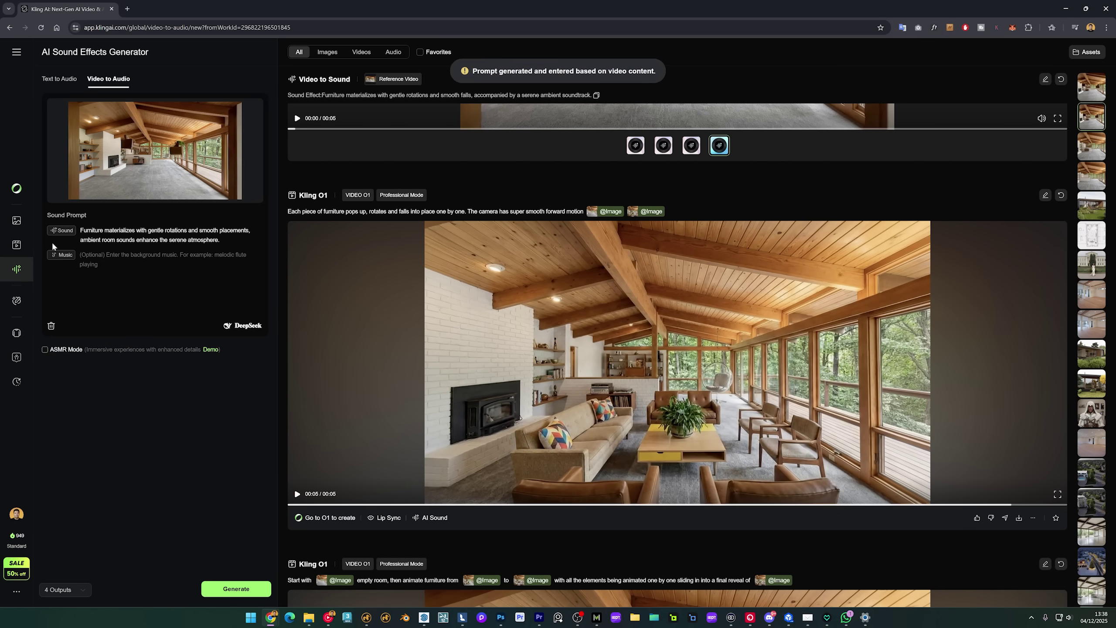
# - Select the generated sound prompt and play each of the four sound variants
pyautogui.moveTo(80, 230); pyautogui.dragTo(201, 239)
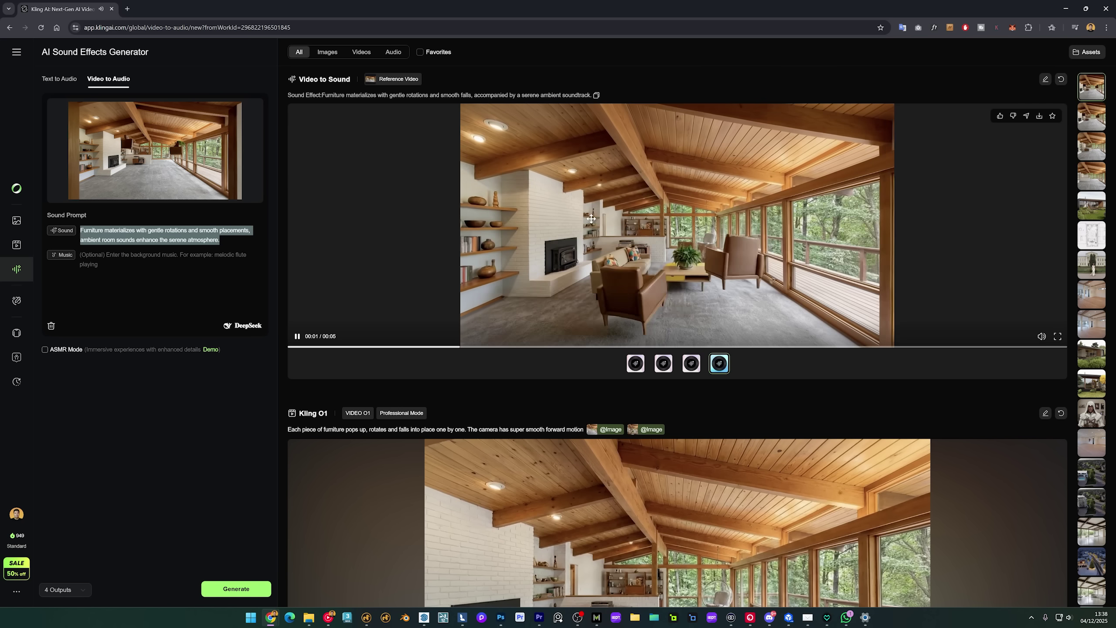
pyautogui.click(305, 347)
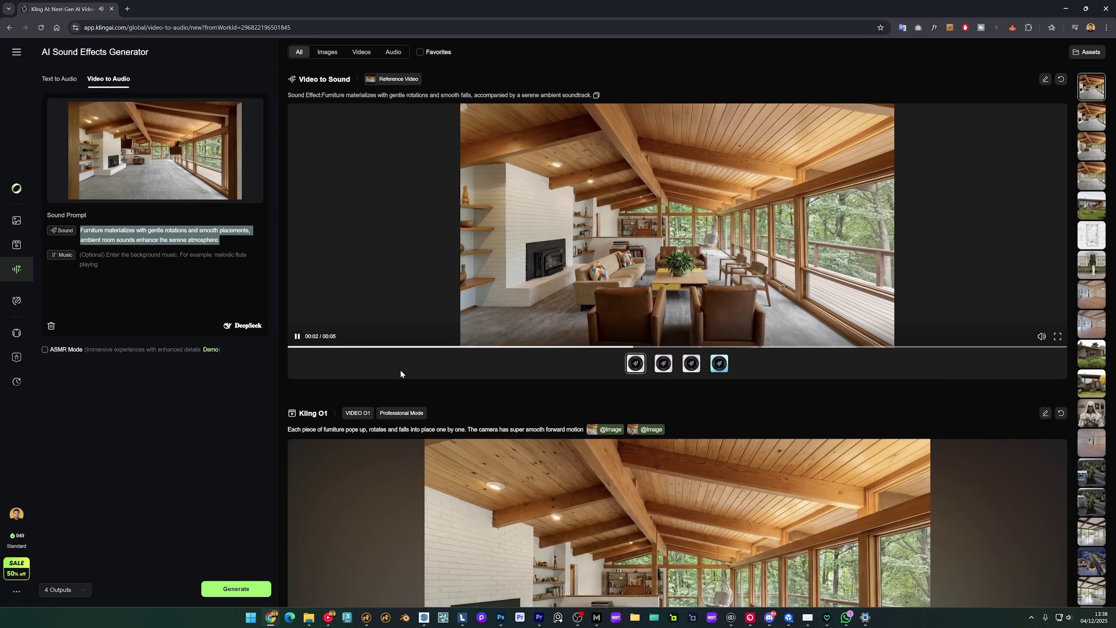
pyautogui.click(664, 365)
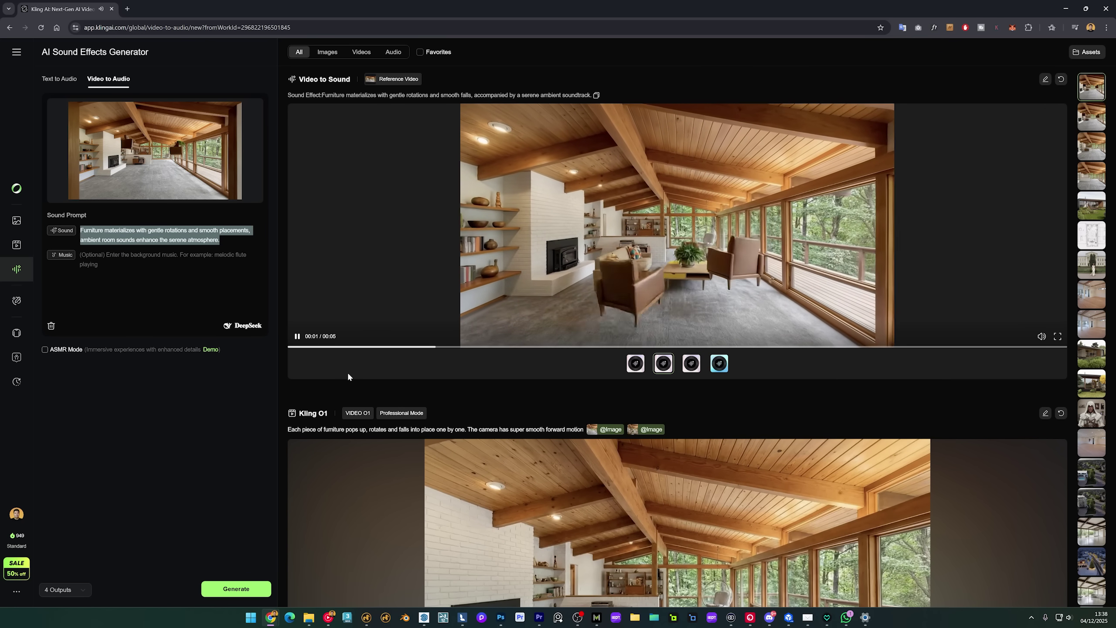
pyautogui.click(686, 367)
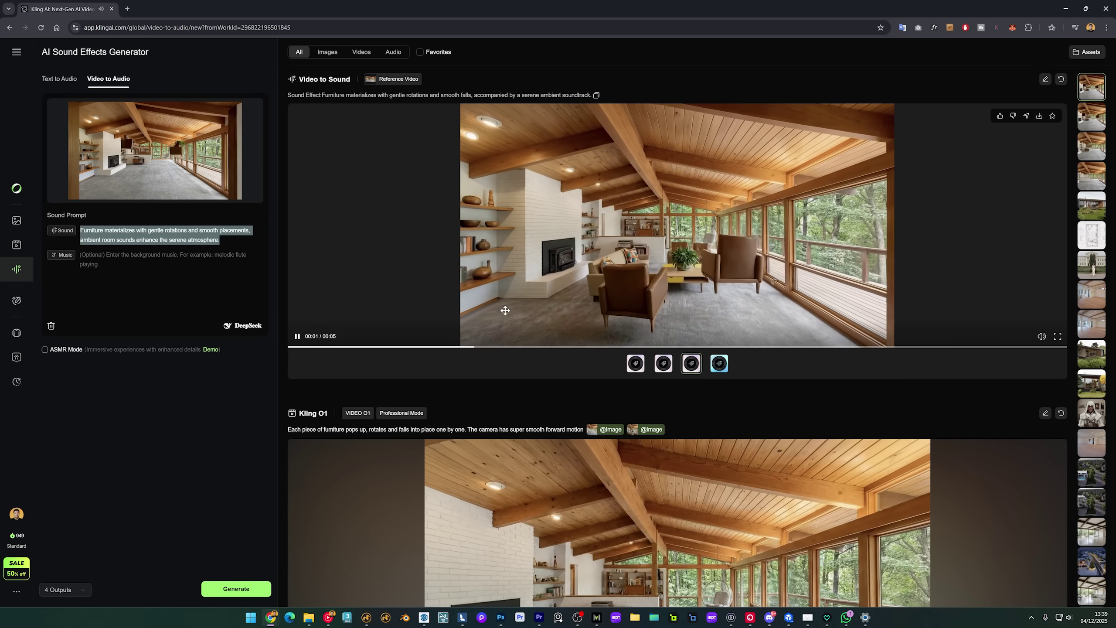
pyautogui.click(720, 365)
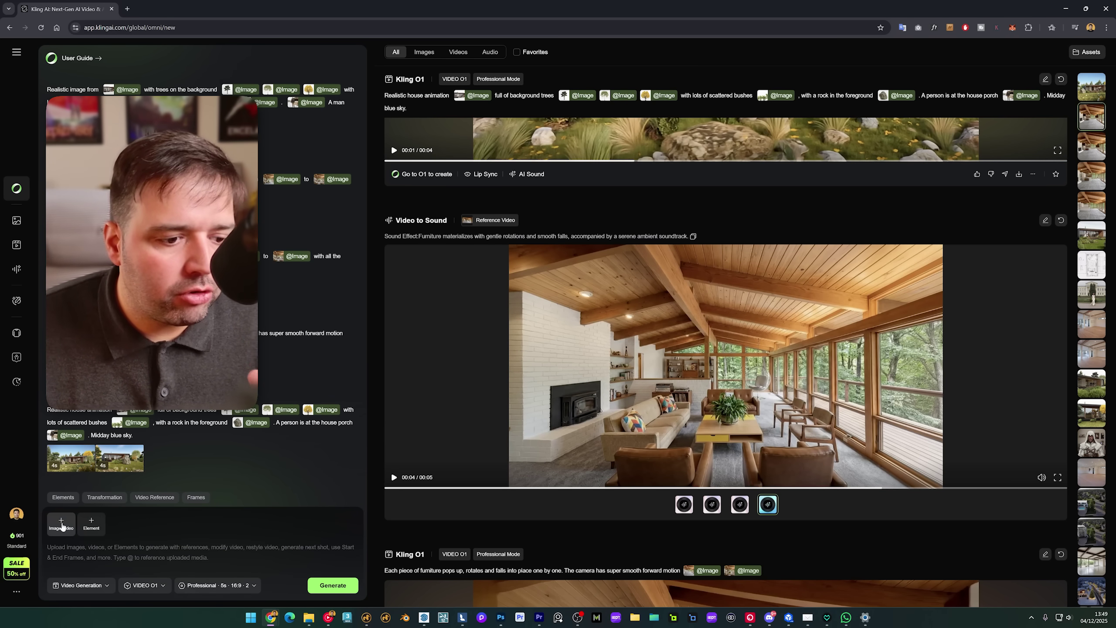
# - Upload Original Drone.mp4 as a video reference
pyautogui.click(62, 526)
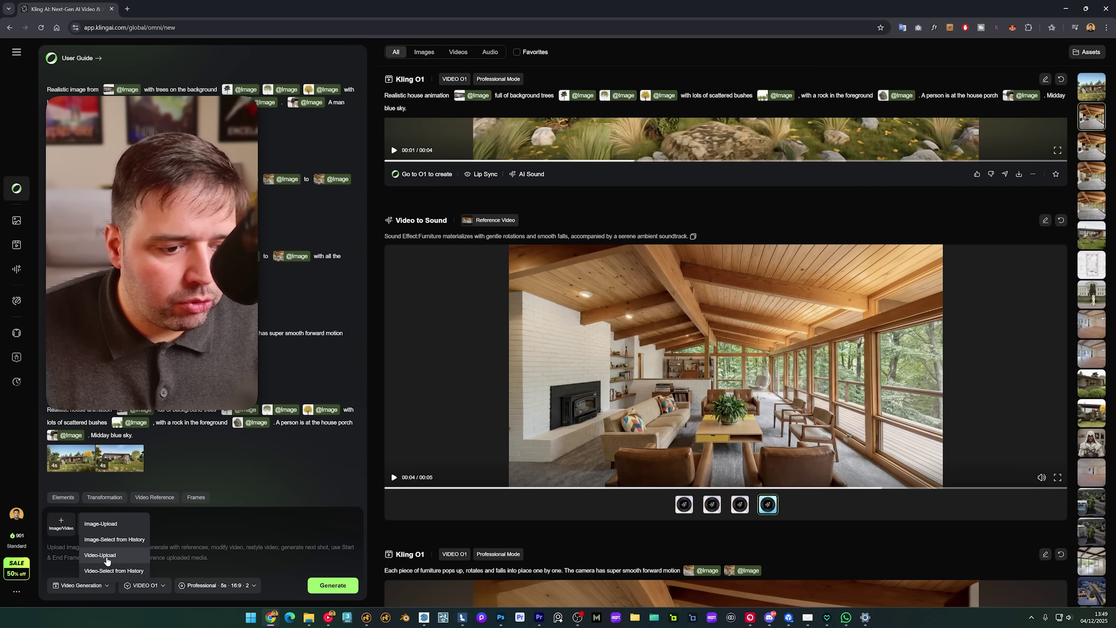
pyautogui.click(107, 555)
pyautogui.click(181, 104)
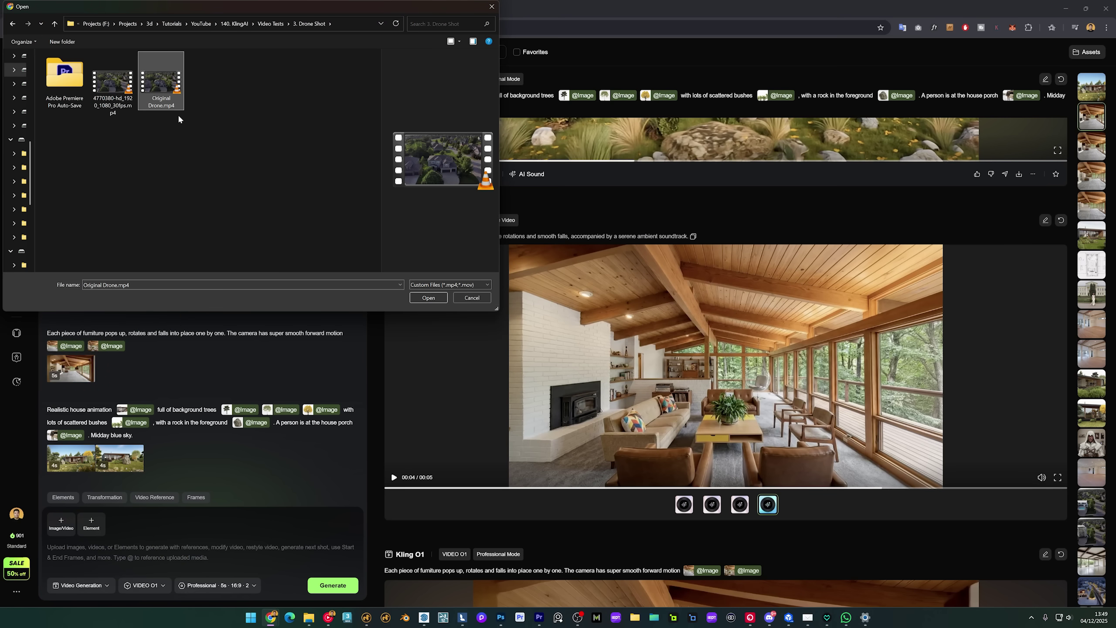
pyautogui.click(428, 298)
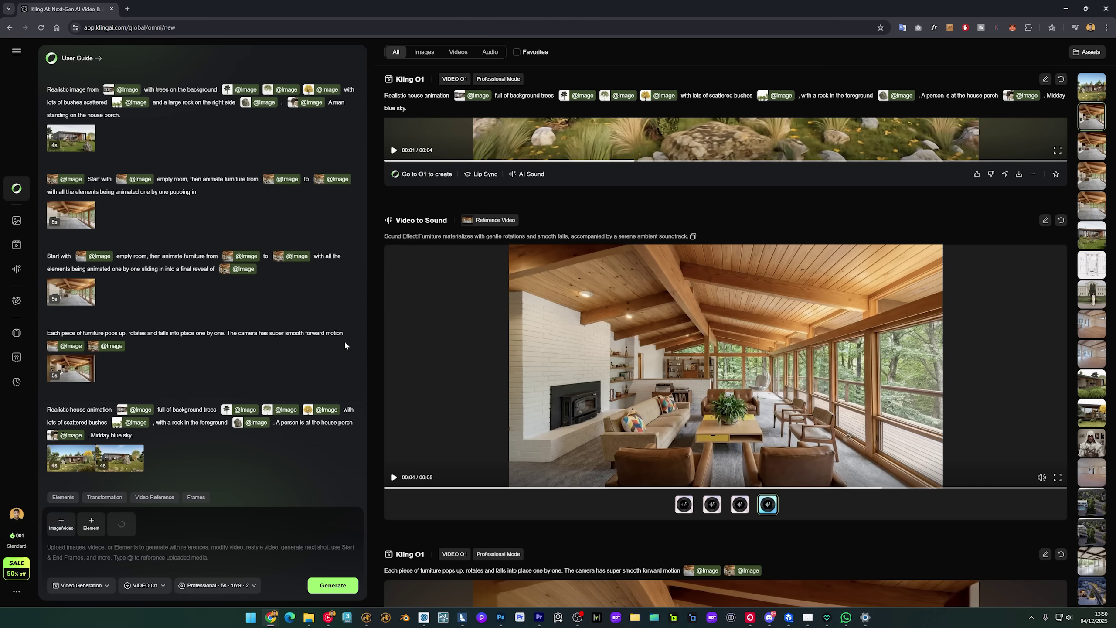
# - Upload House.jpg as an image reference
pyautogui.click(63, 523)
pyautogui.click(99, 524)
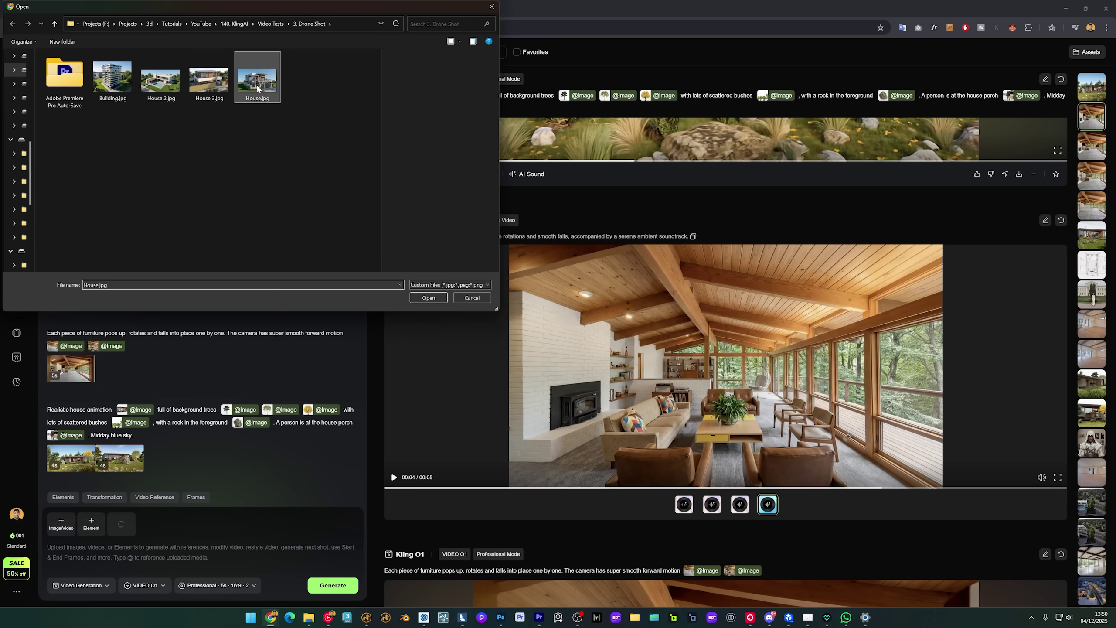
pyautogui.click(222, 86)
pyautogui.click(258, 82)
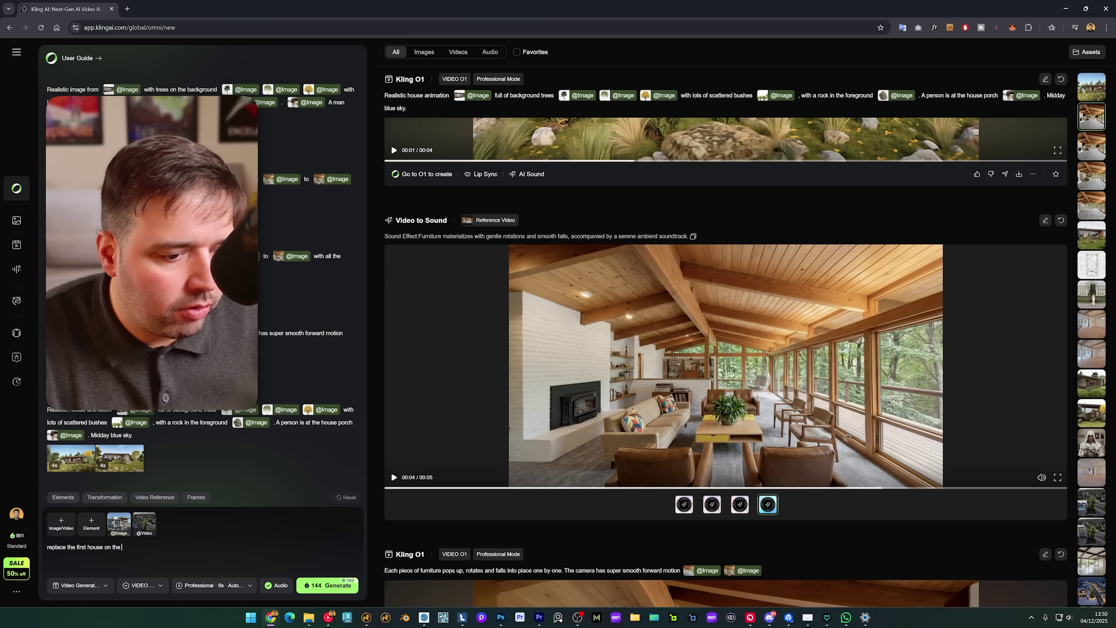
# - Insert the drone video reference into the prompt
pyautogui.write('@')
pyautogui.press('Down')
pyautogui.press('Return')
# - Set output to 1 video and generate the 8-second house replacement clip
pyautogui.click(203, 585)
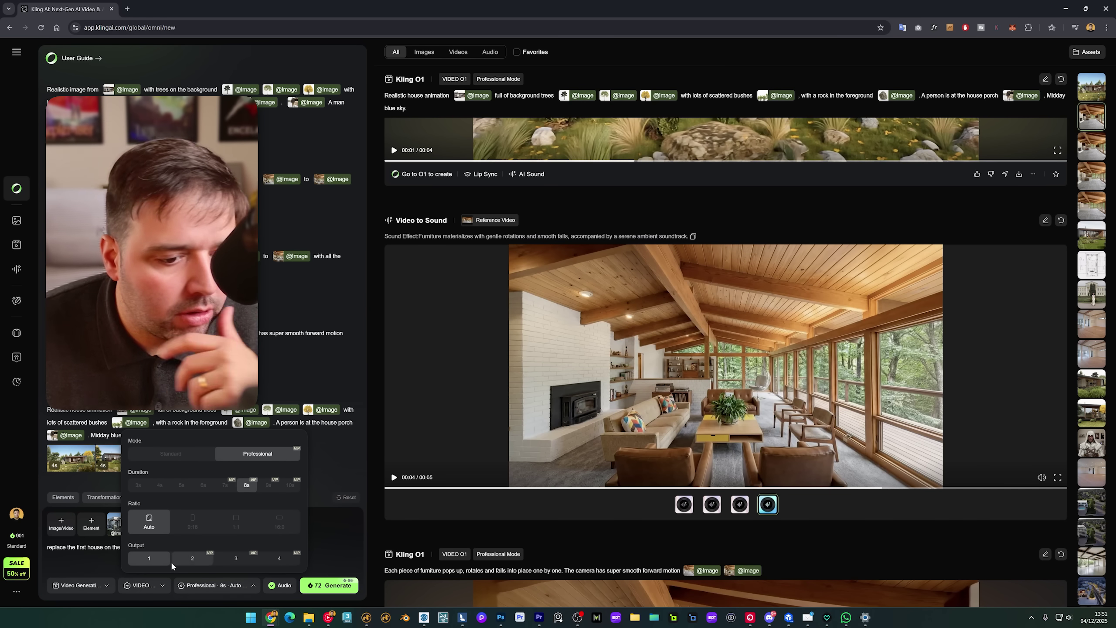
pyautogui.click(332, 586)
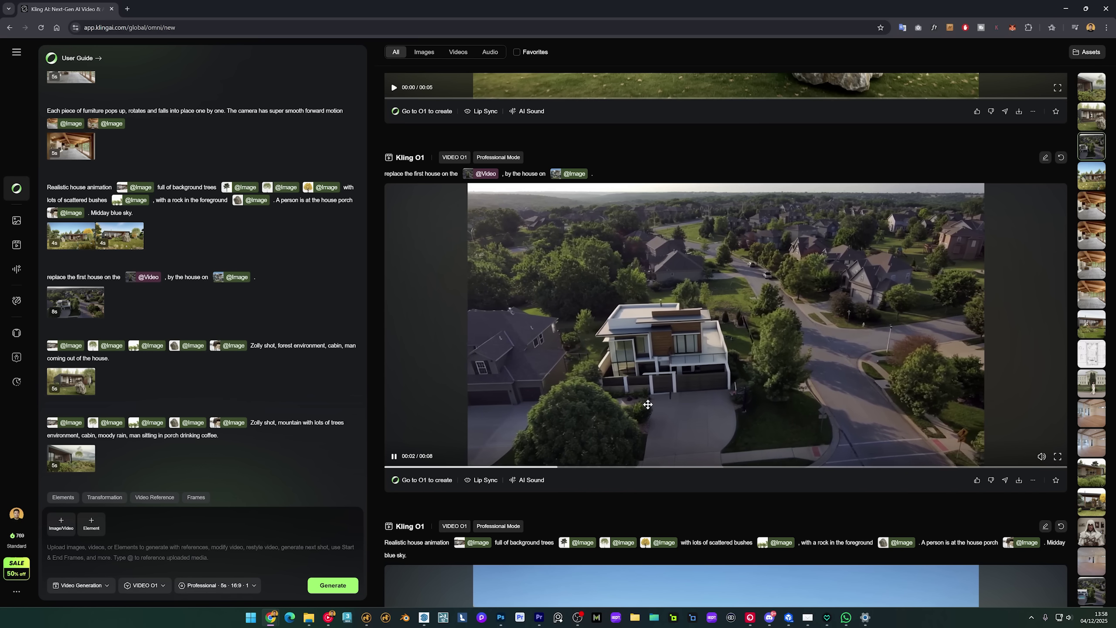
# - Reuse the drone house-replacement setup for the snowy Christmas-lights version
pyautogui.click(424, 483)
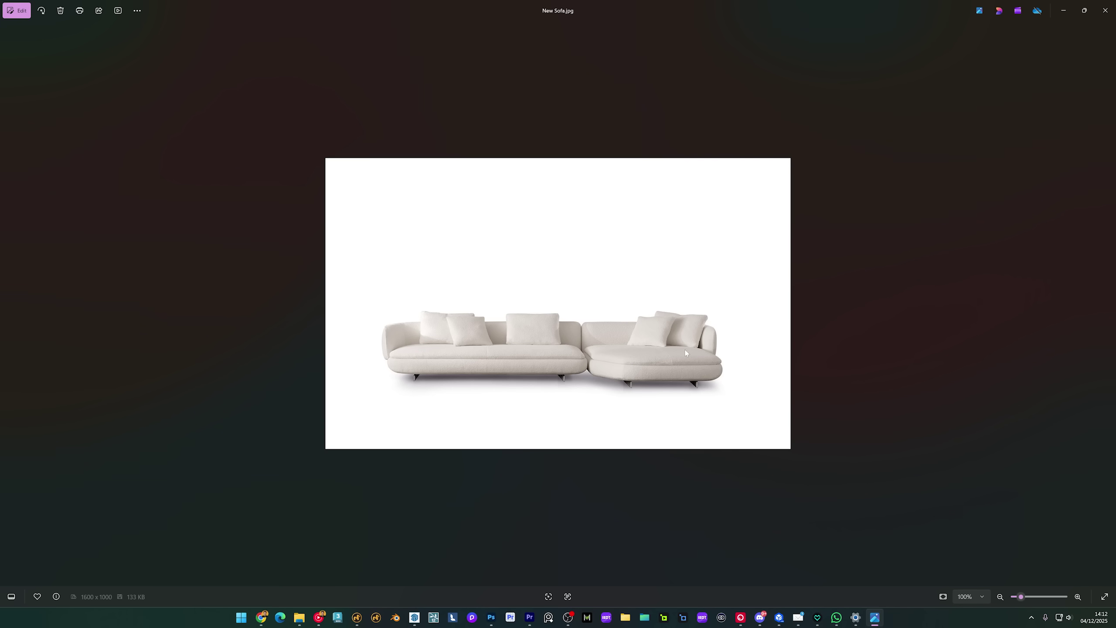
# - Attach the New Sofa and Modern Villa 01 images and write the right-side sofa replacement prompt
pyautogui.click(1113, 17)
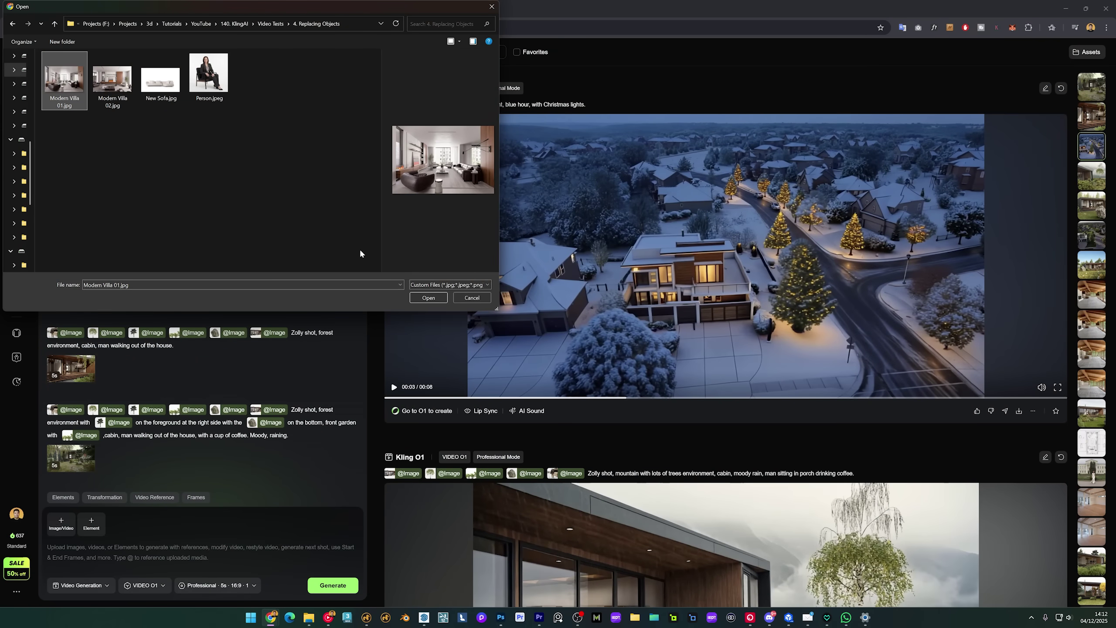
pyautogui.click(446, 299)
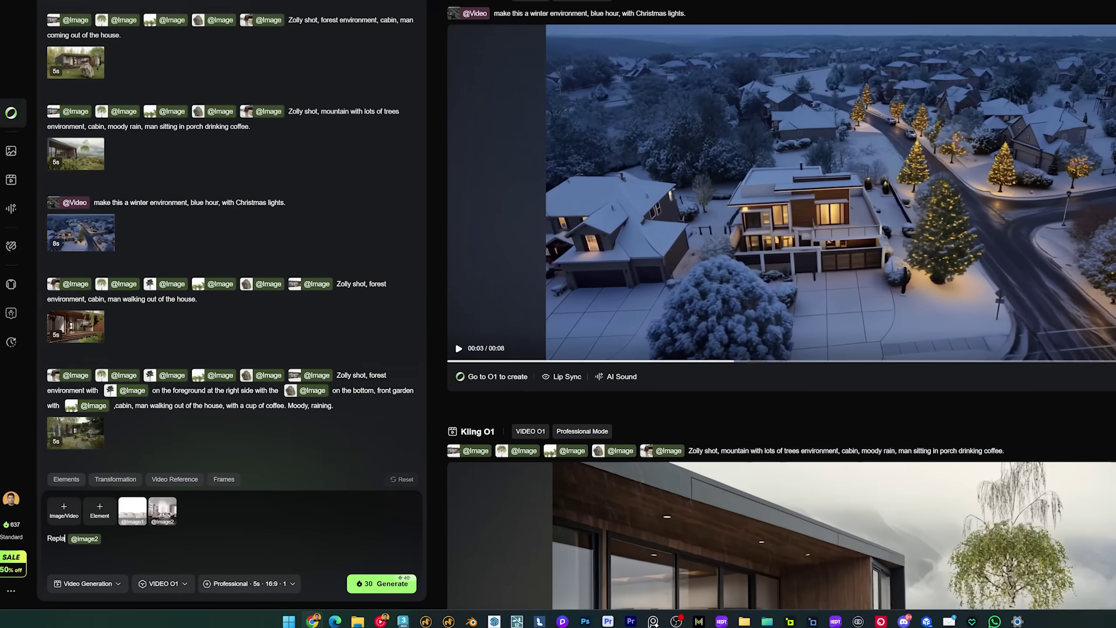
pyautogui.write('ce the sofa on the')
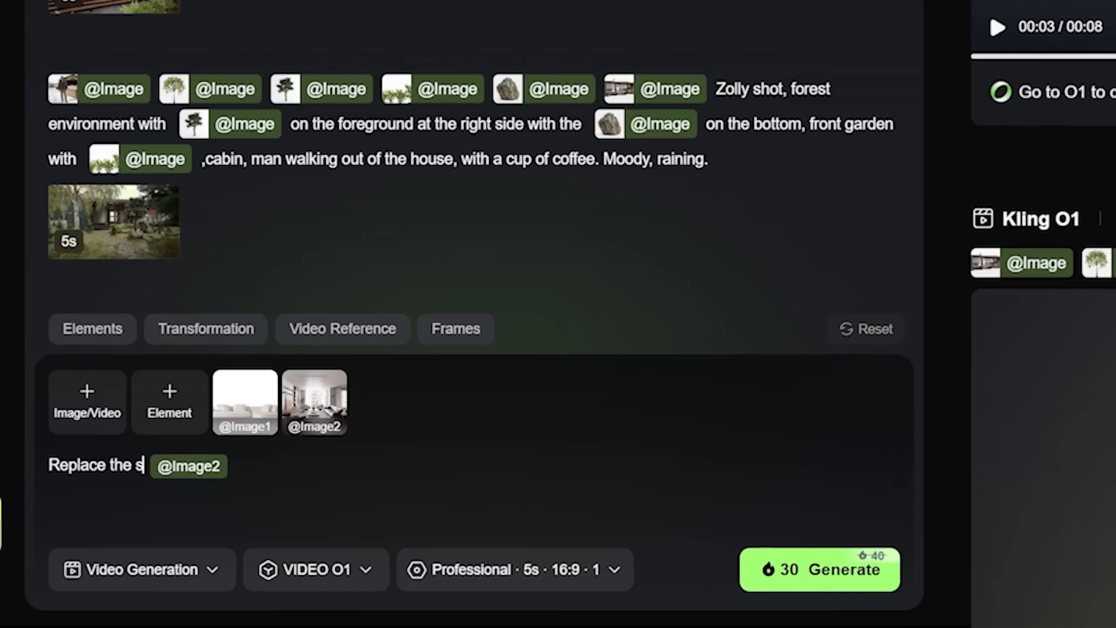
pyautogui.write(' right side')
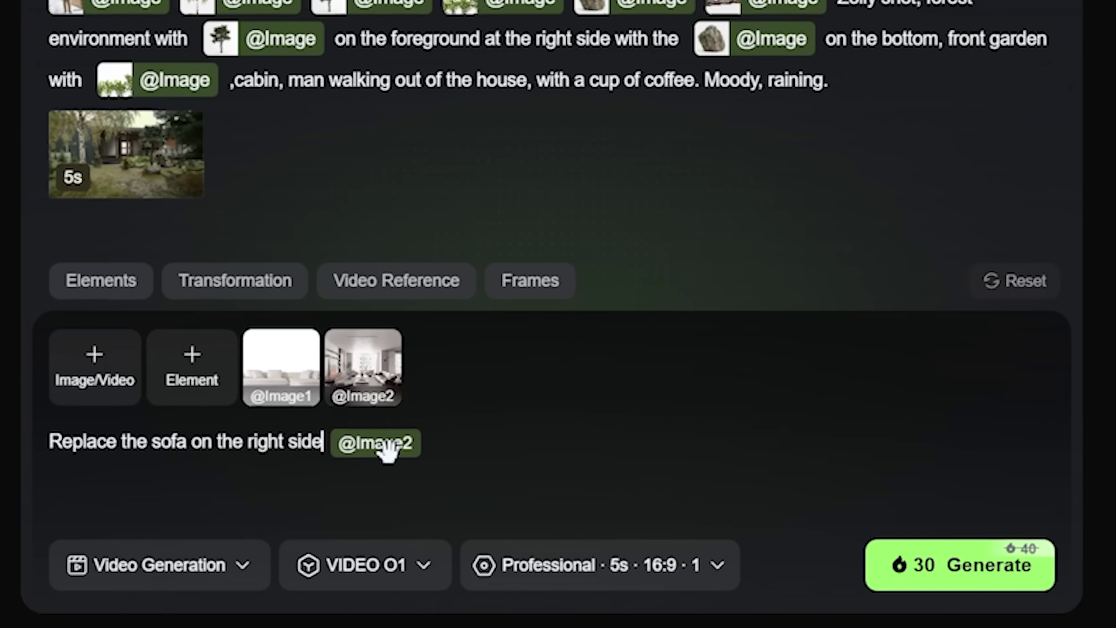
pyautogui.click(387, 448)
pyautogui.write('b')
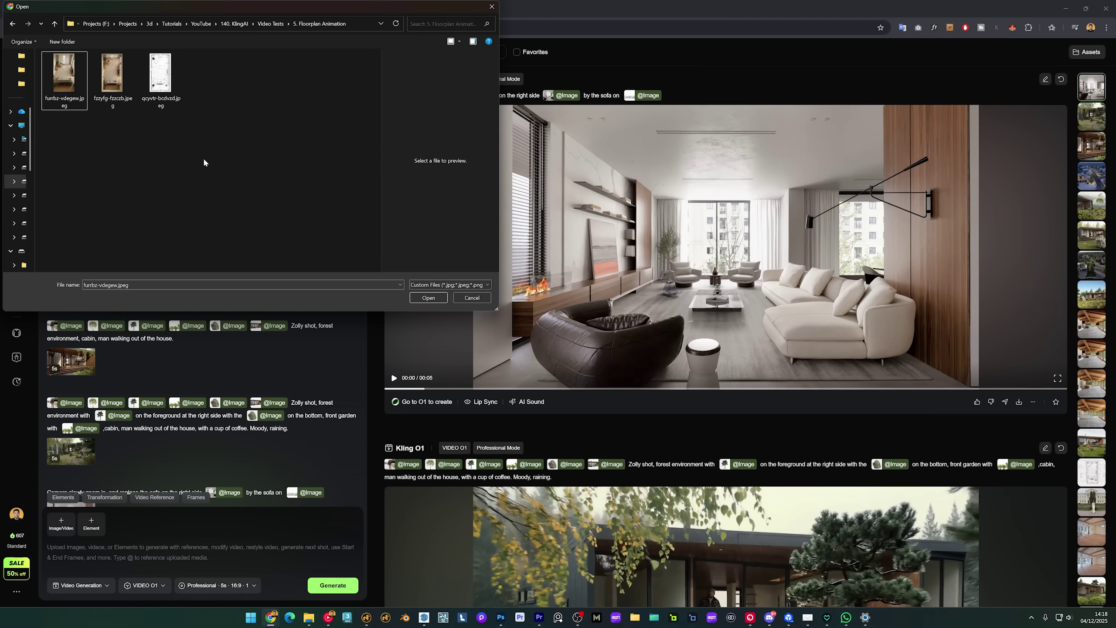
# - Upload the two living-room renders and the floorplan image as references
pyautogui.moveTo(205, 129); pyautogui.dragTo(53, 84)
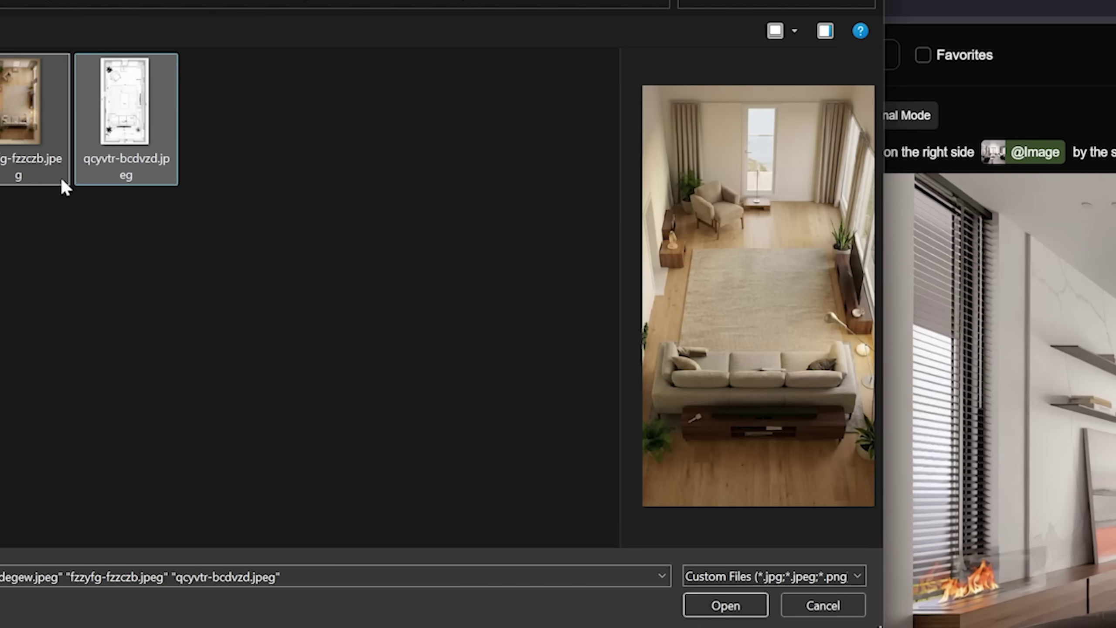
pyautogui.click(110, 145)
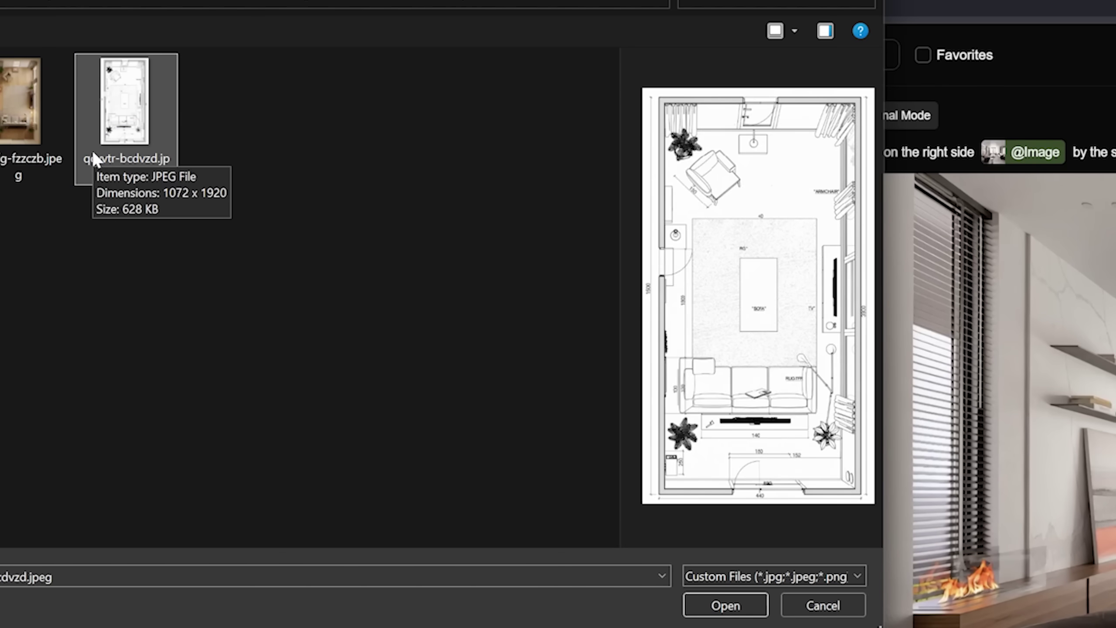
pyautogui.click(20, 128)
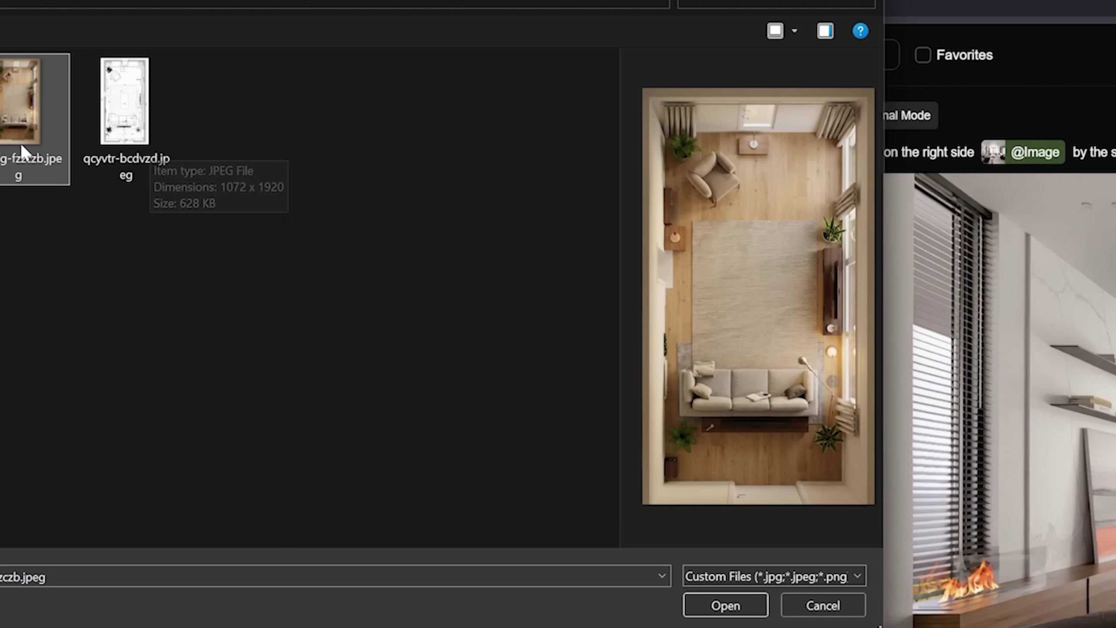
pyautogui.click(3, 132)
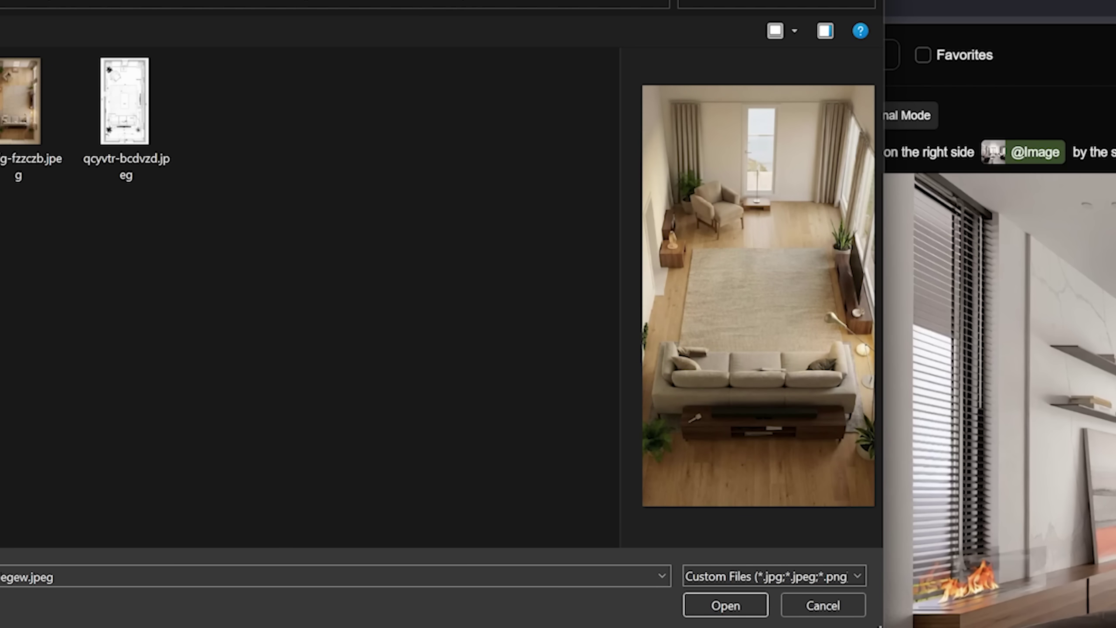
pyautogui.keyDown('ctrl'); pyautogui.click(87, 164); pyautogui.keyUp('ctrl')
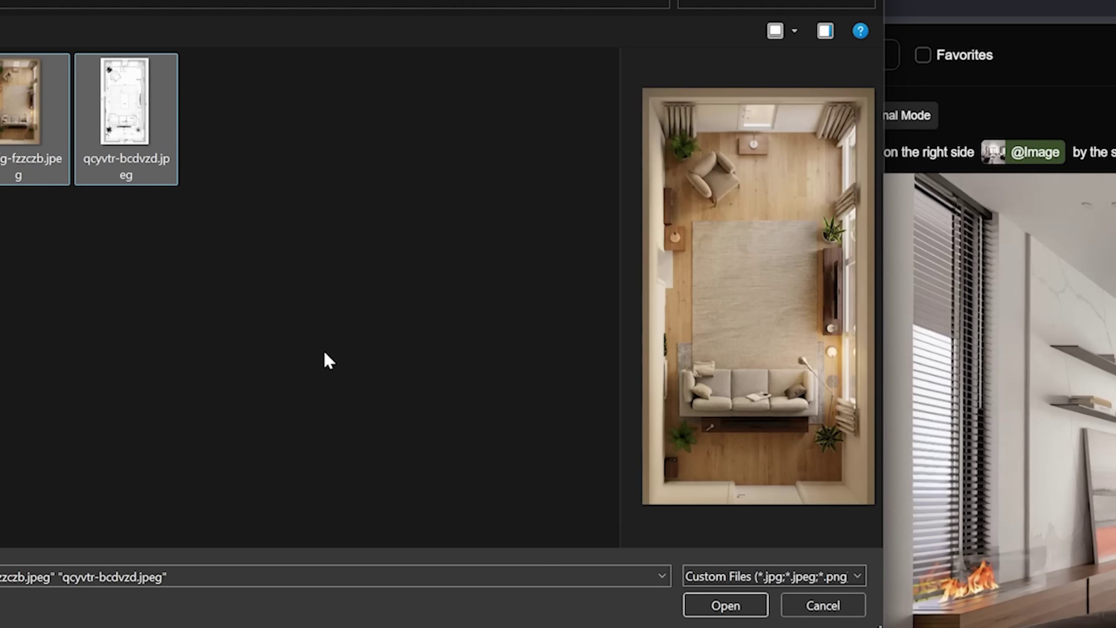
pyautogui.moveTo(107, 299); pyautogui.dragTo(0, 50)
pyautogui.press('Return')
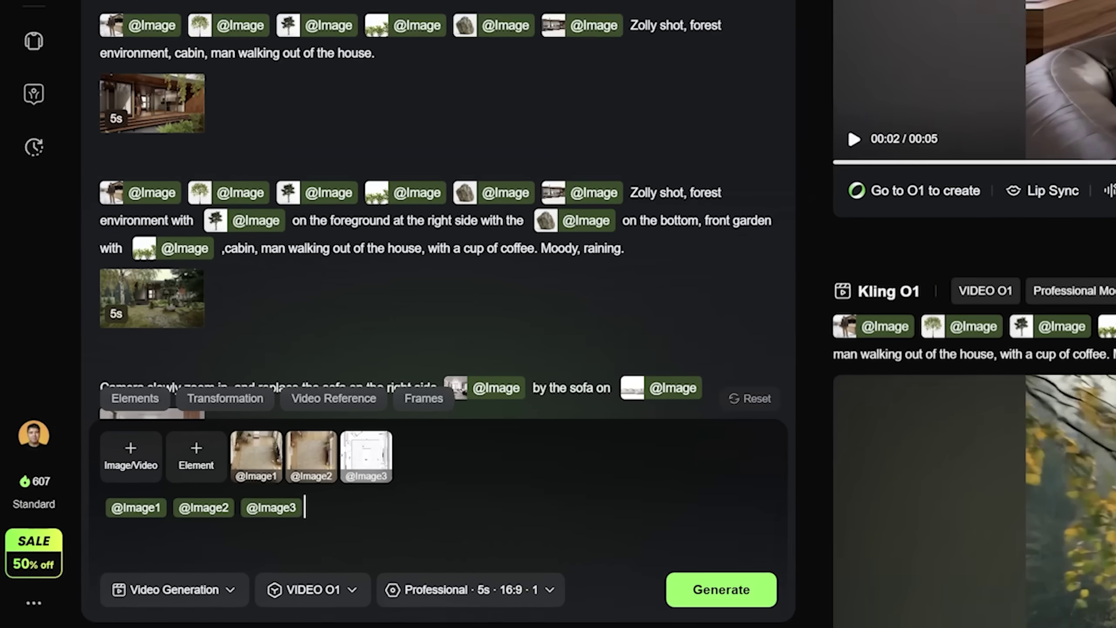
pyautogui.write('Crane shot')
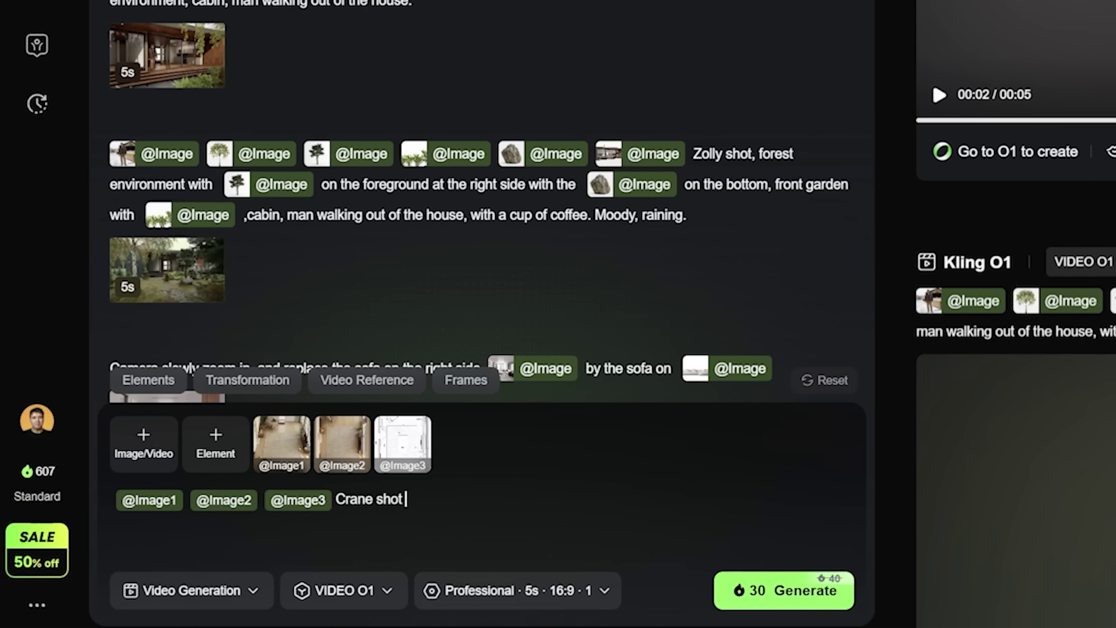
pyautogui.write(' from @ima')
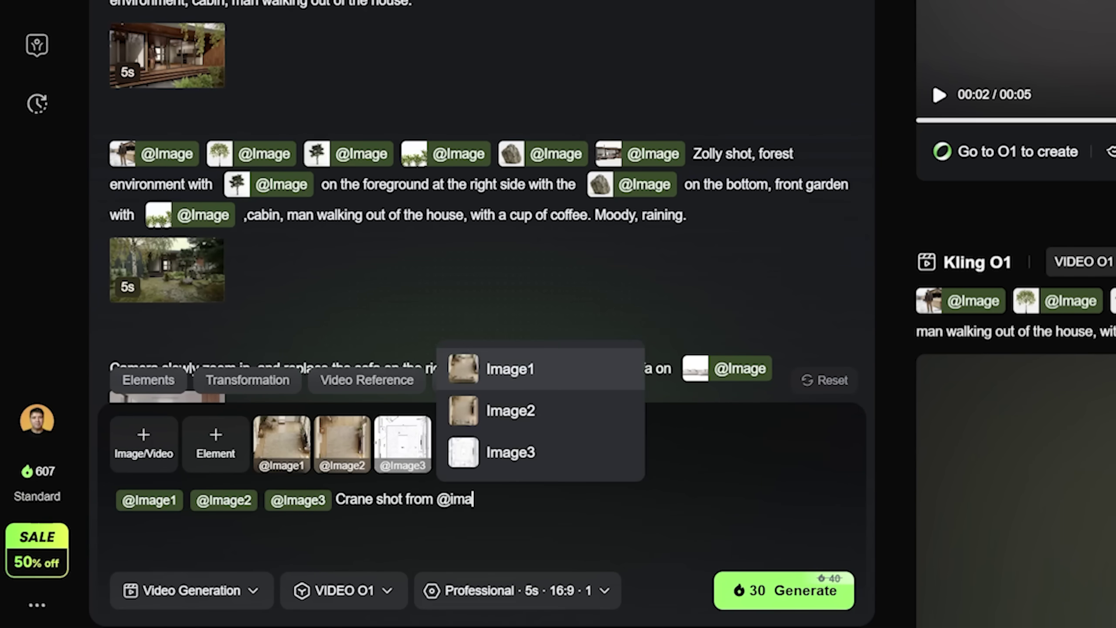
pyautogui.click(580, 458)
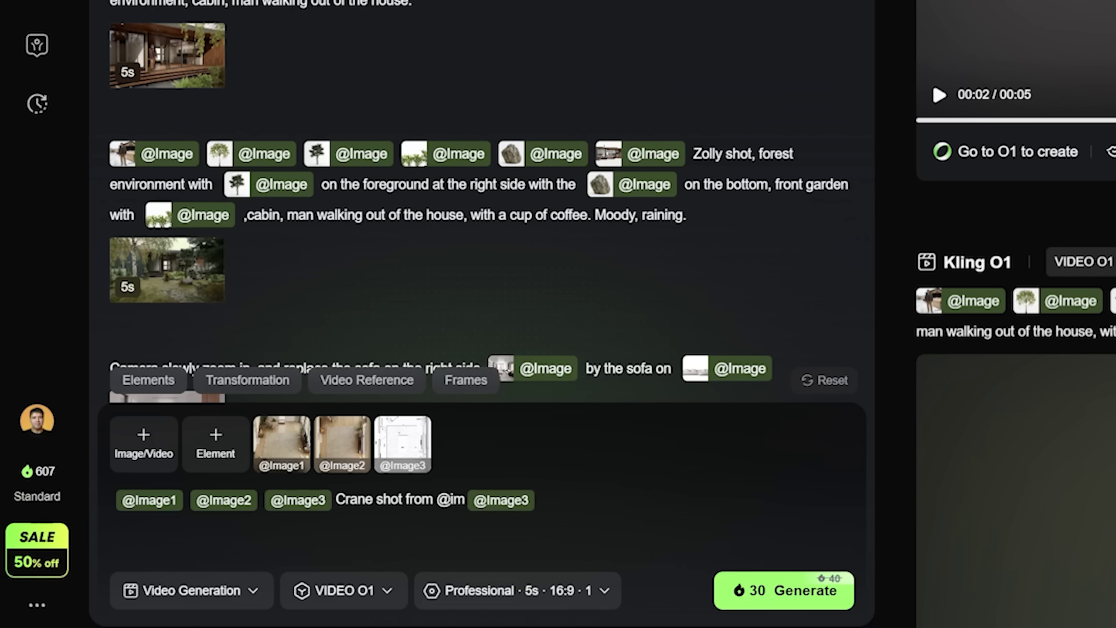
pyautogui.press('BackSpace')
pyautogui.press('BackSpace')
pyautogui.press('BackSpace')
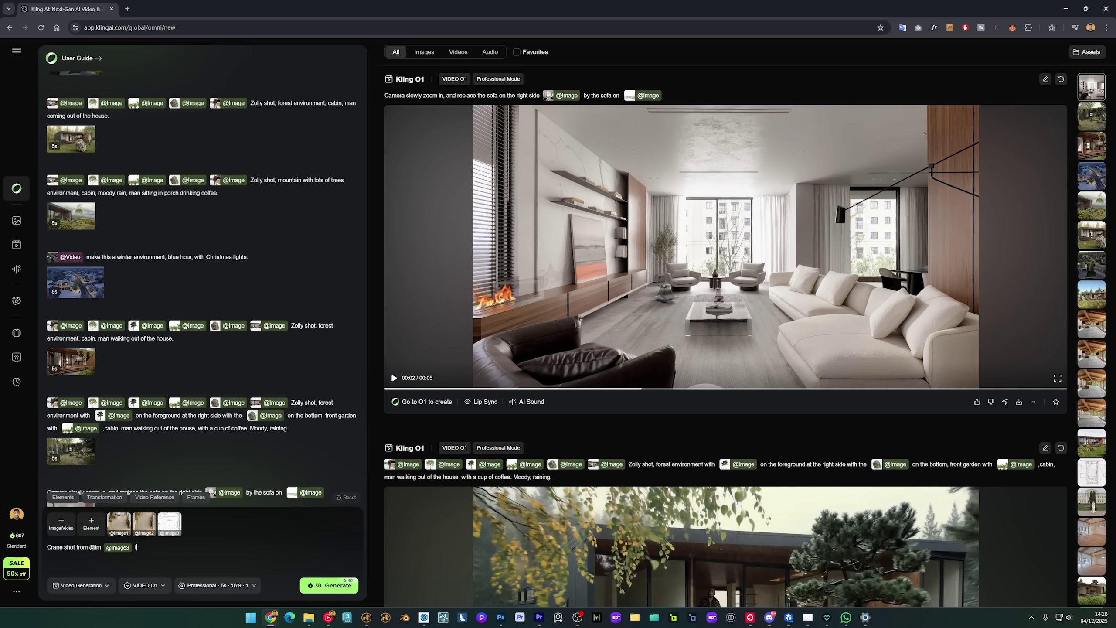
pyautogui.write('to @image3')
pyautogui.write('@')
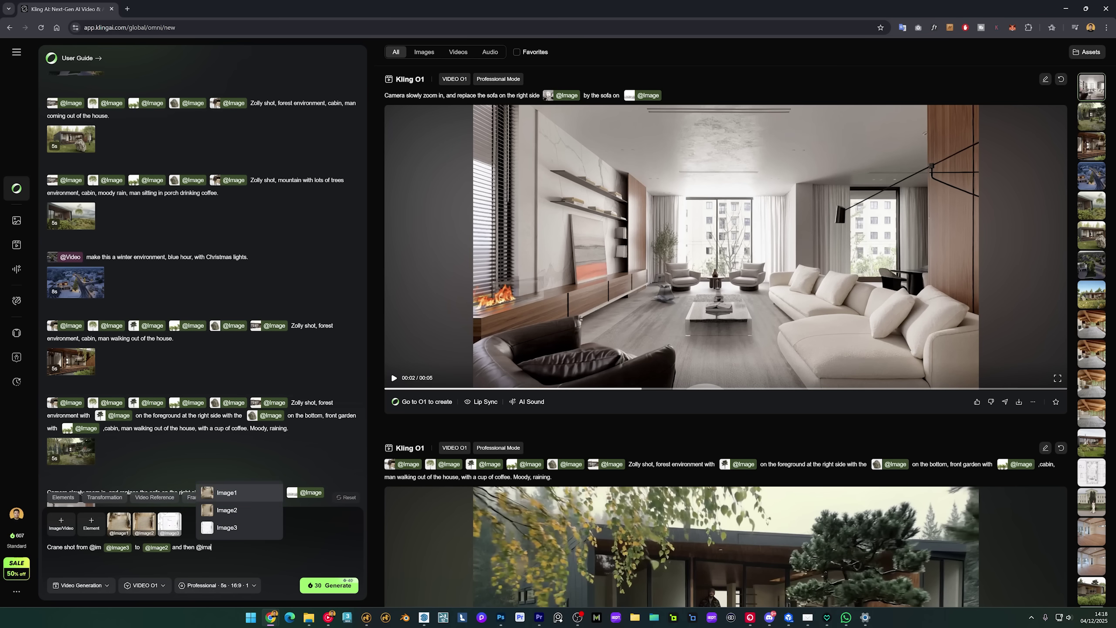
pyautogui.write('ima')
pyautogui.click(232, 495)
pyautogui.write('to')
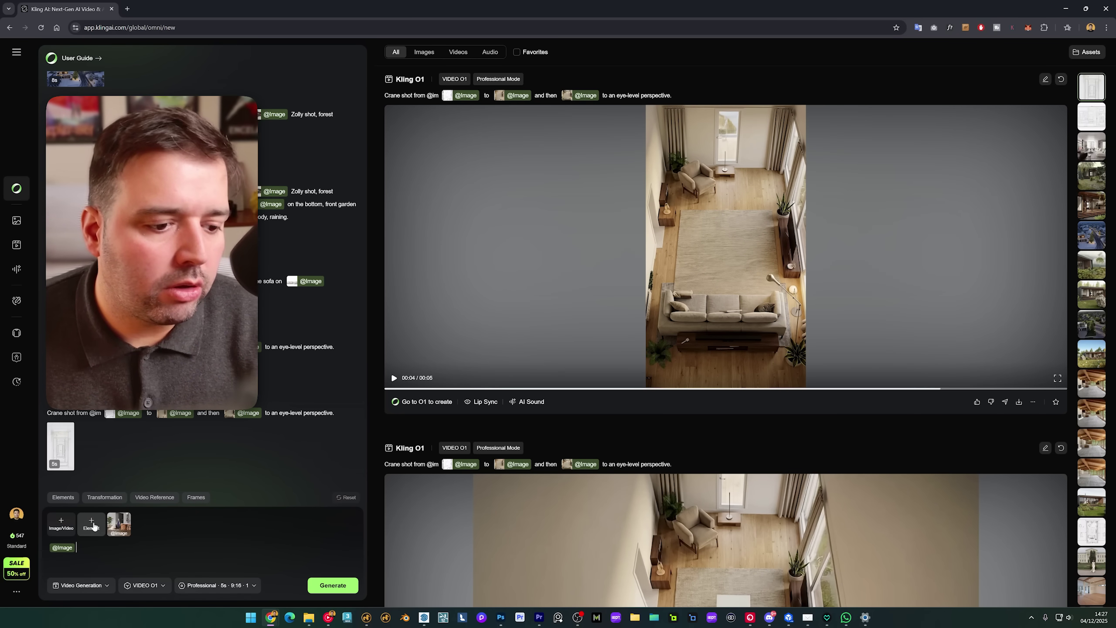
# - Add the preset dress costume and Kitty animal elements as references
pyautogui.click(92, 524)
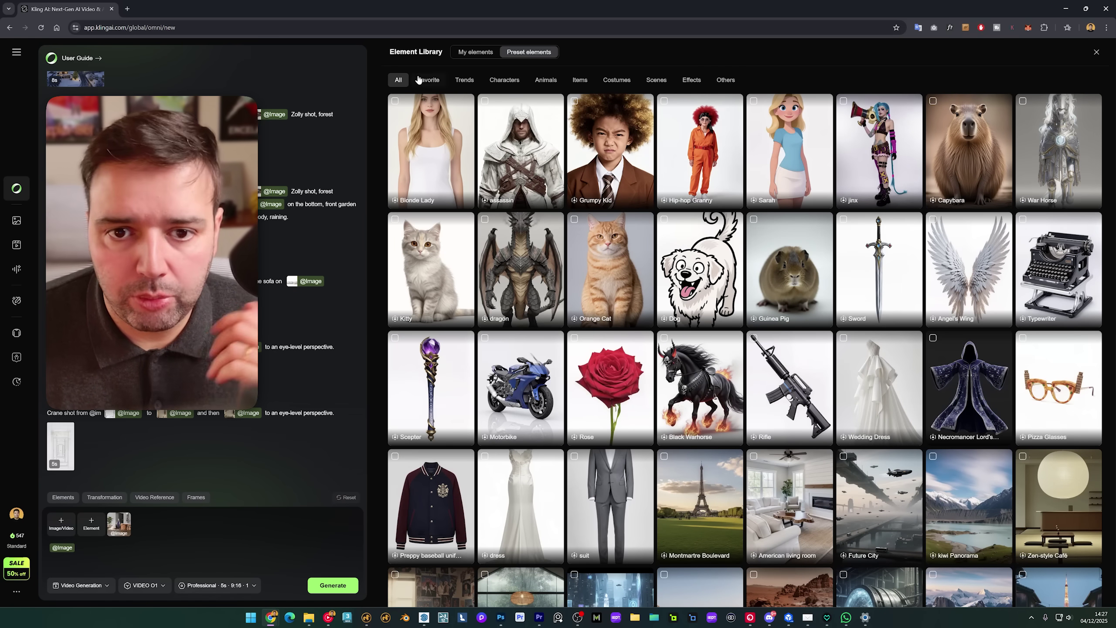
pyautogui.click(479, 52)
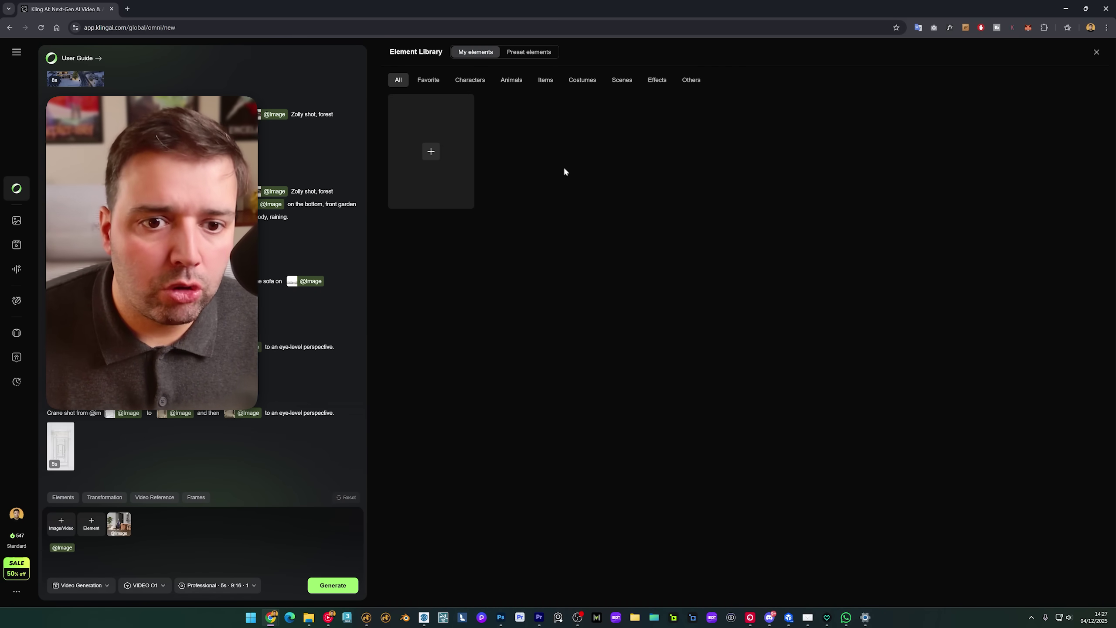
pyautogui.click(435, 150)
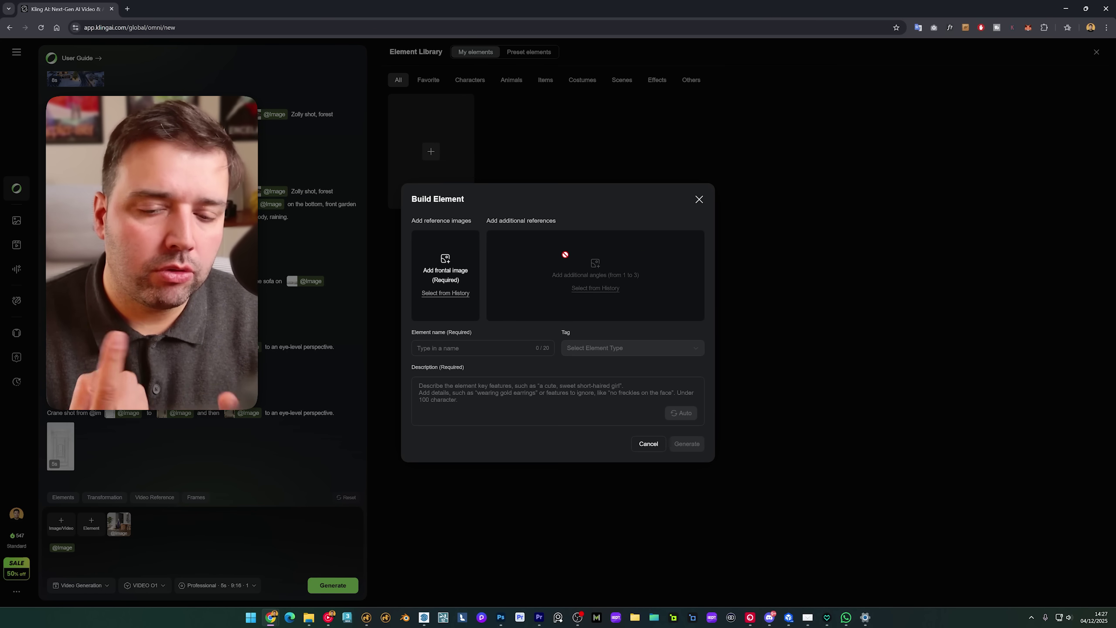
pyautogui.click(699, 199)
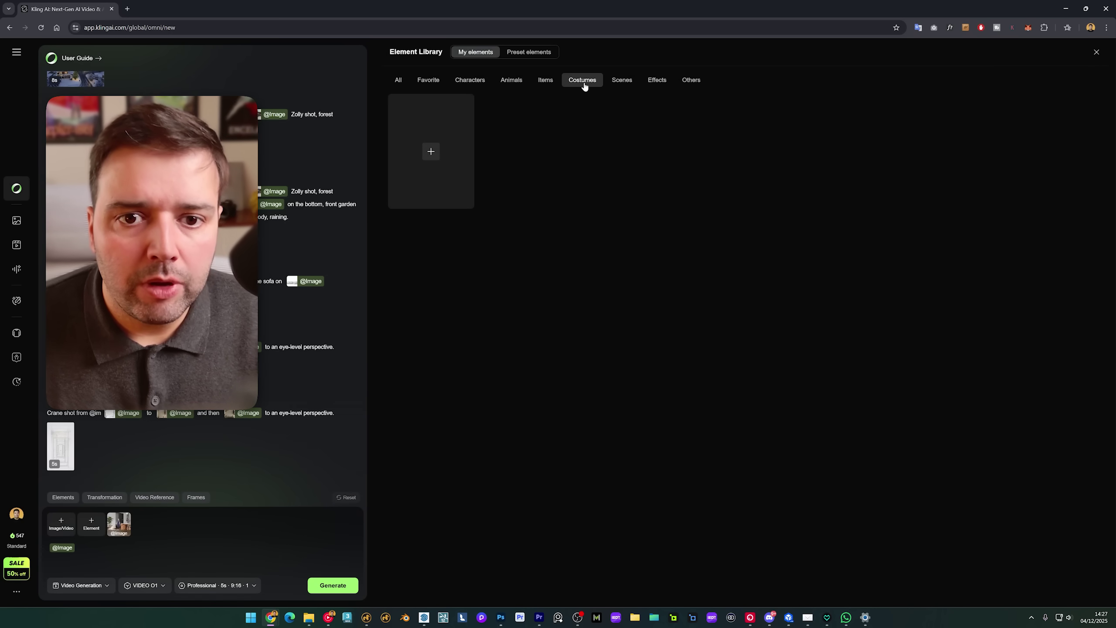
pyautogui.click(529, 52)
pyautogui.click(617, 81)
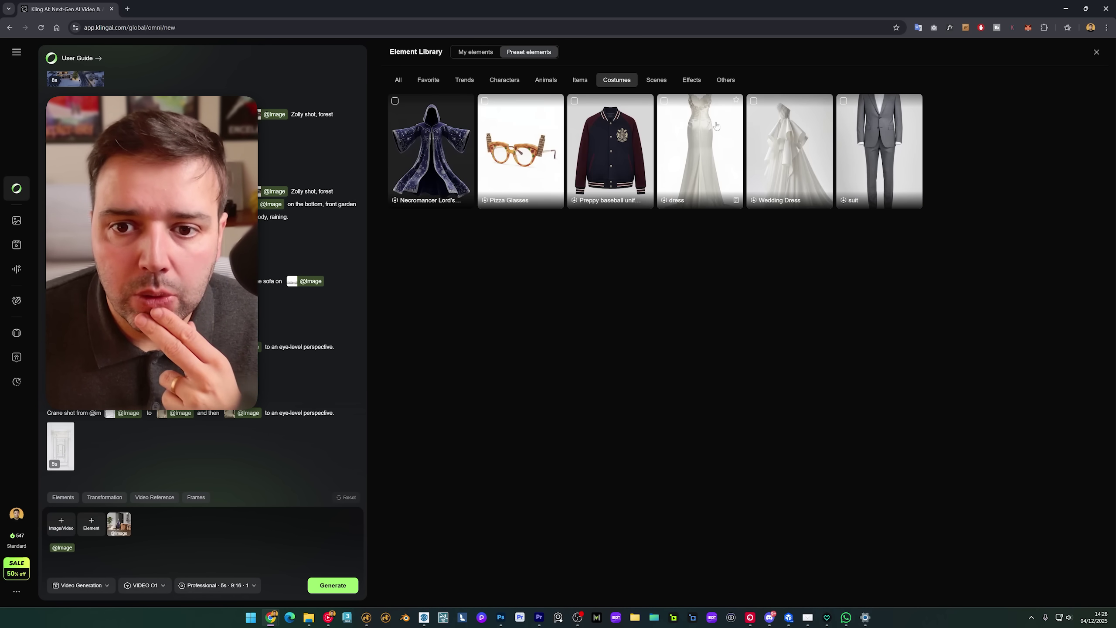
pyautogui.click(708, 136)
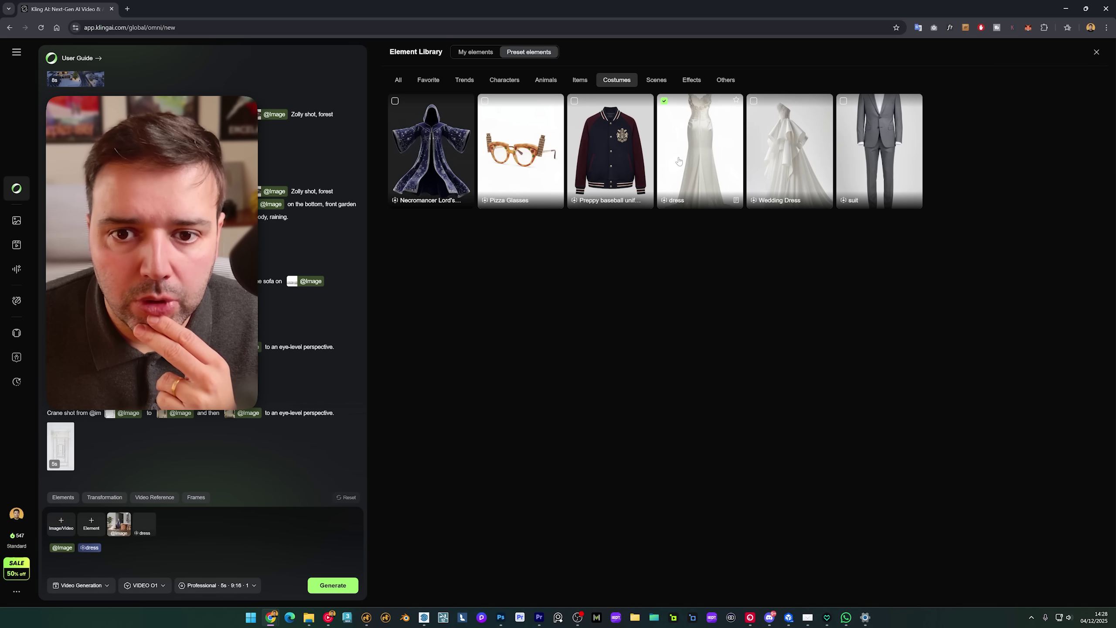
pyautogui.click(546, 80)
pyautogui.click(879, 145)
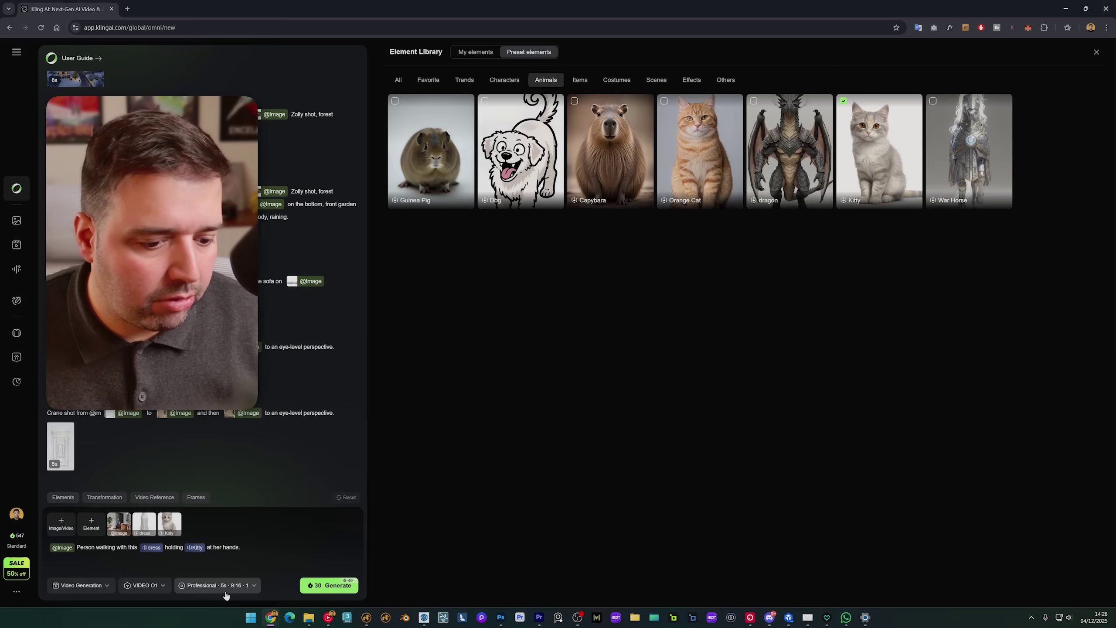
# - Set the aspect ratio to 16:9 and generate the dress-and-Kitty video
pyautogui.click(217, 585)
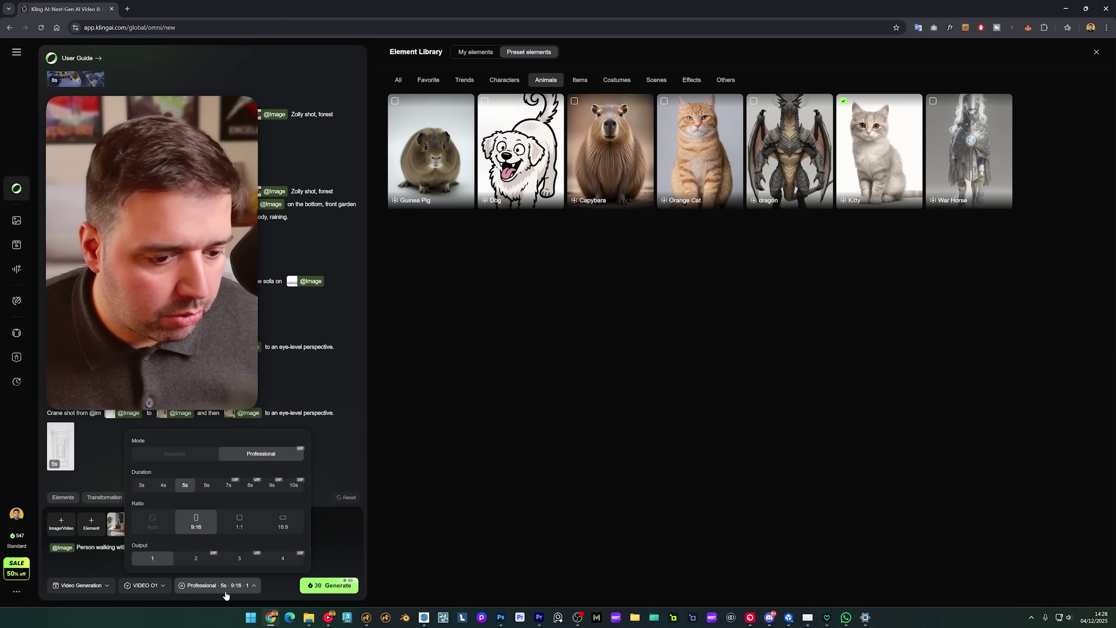
pyautogui.click(282, 522)
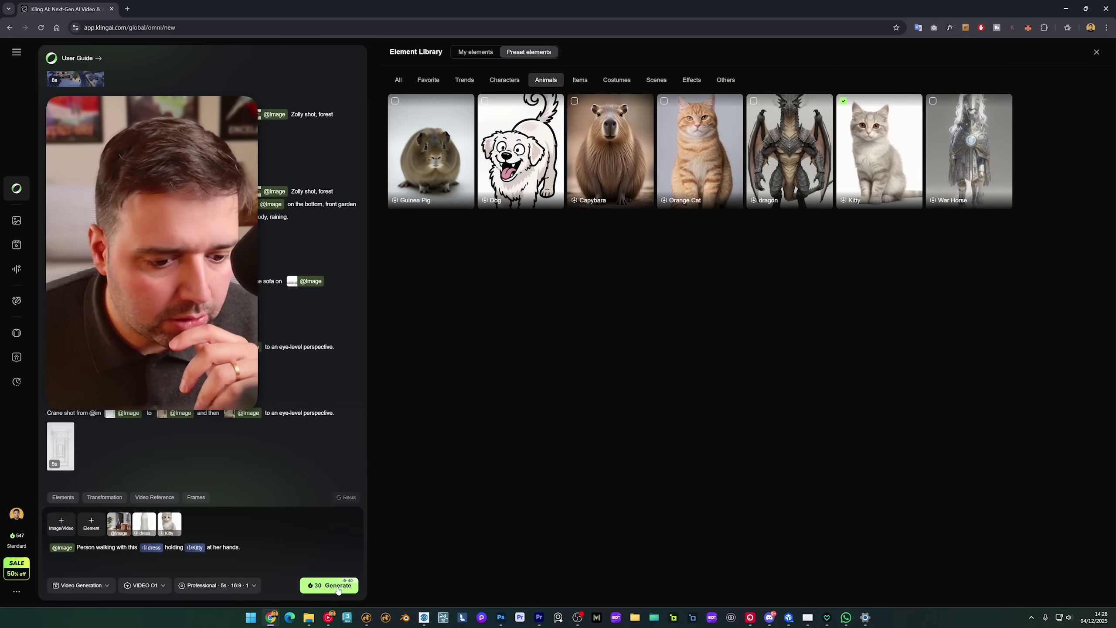
pyautogui.click(323, 585)
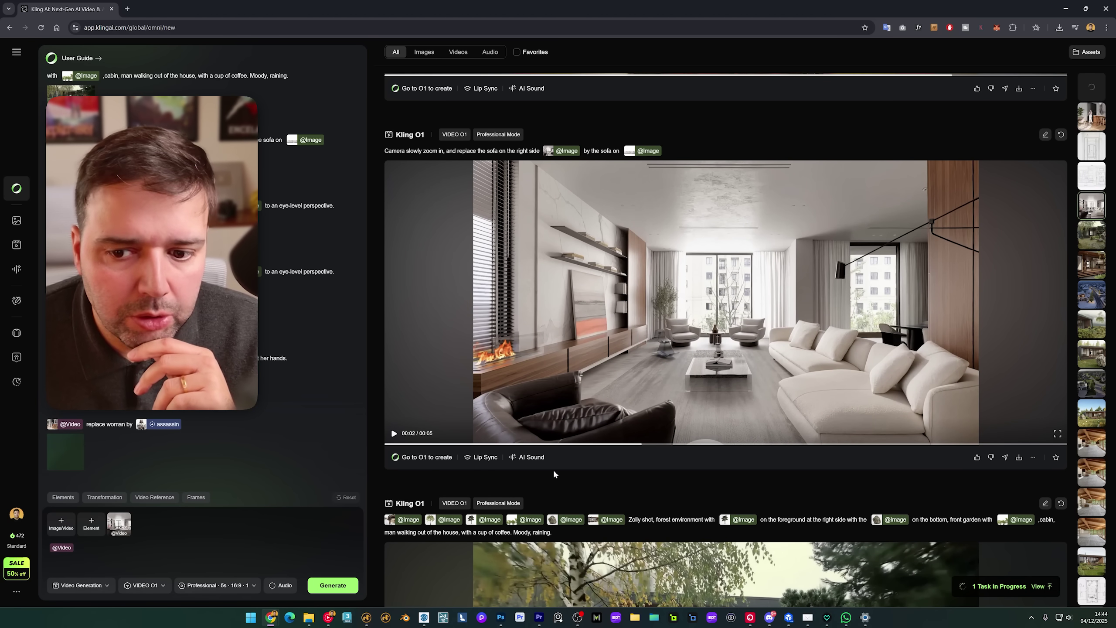
pyautogui.click(61, 523)
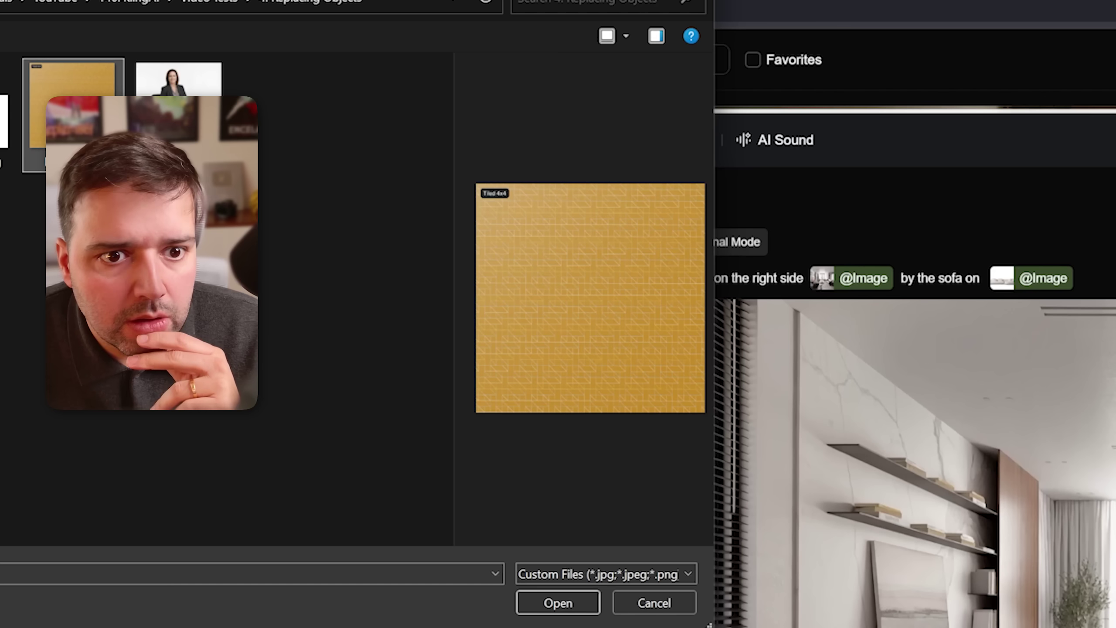
pyautogui.press('Return')
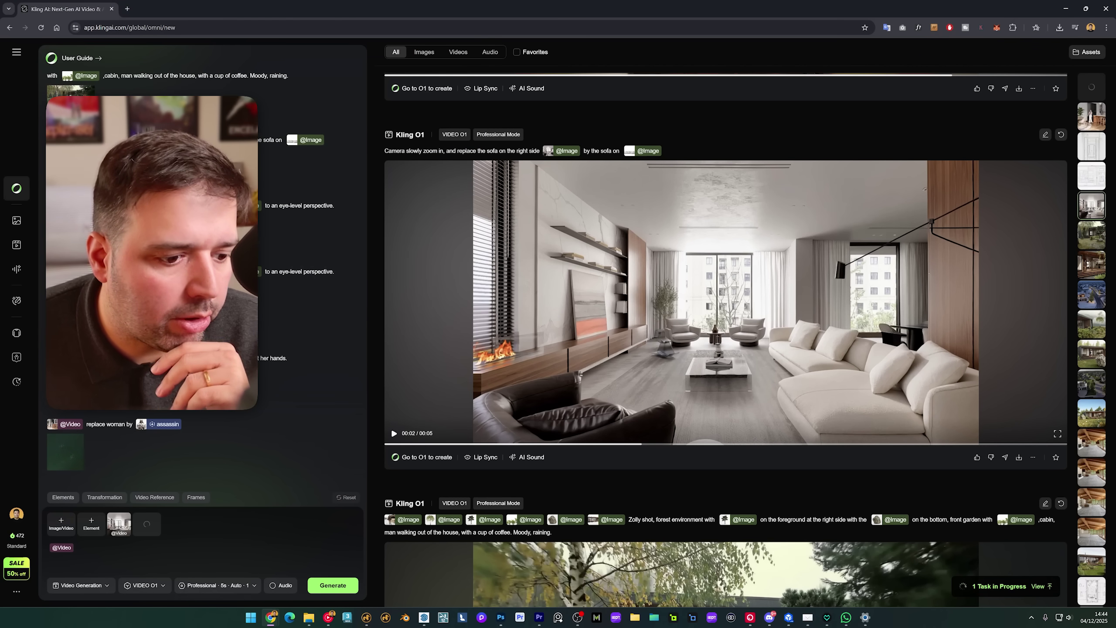